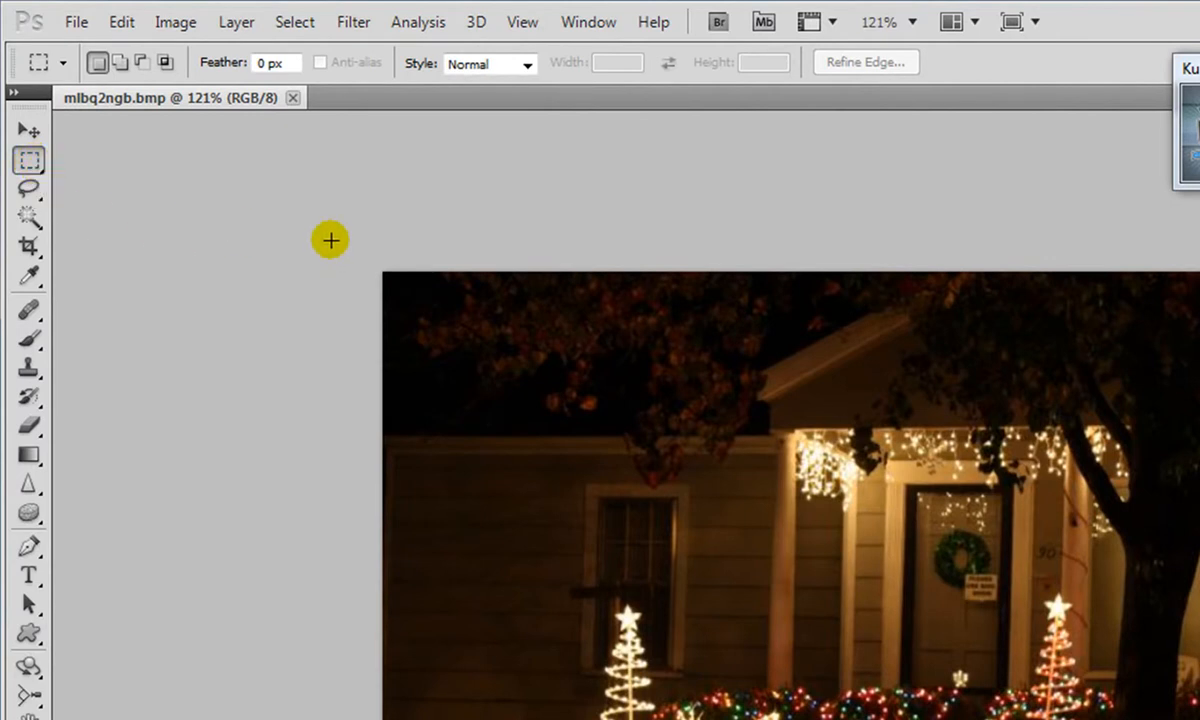
Step: Select the entire photo with a rectangular marquee and show the grid over it
left_click_drag(380, 273, 746, 557)
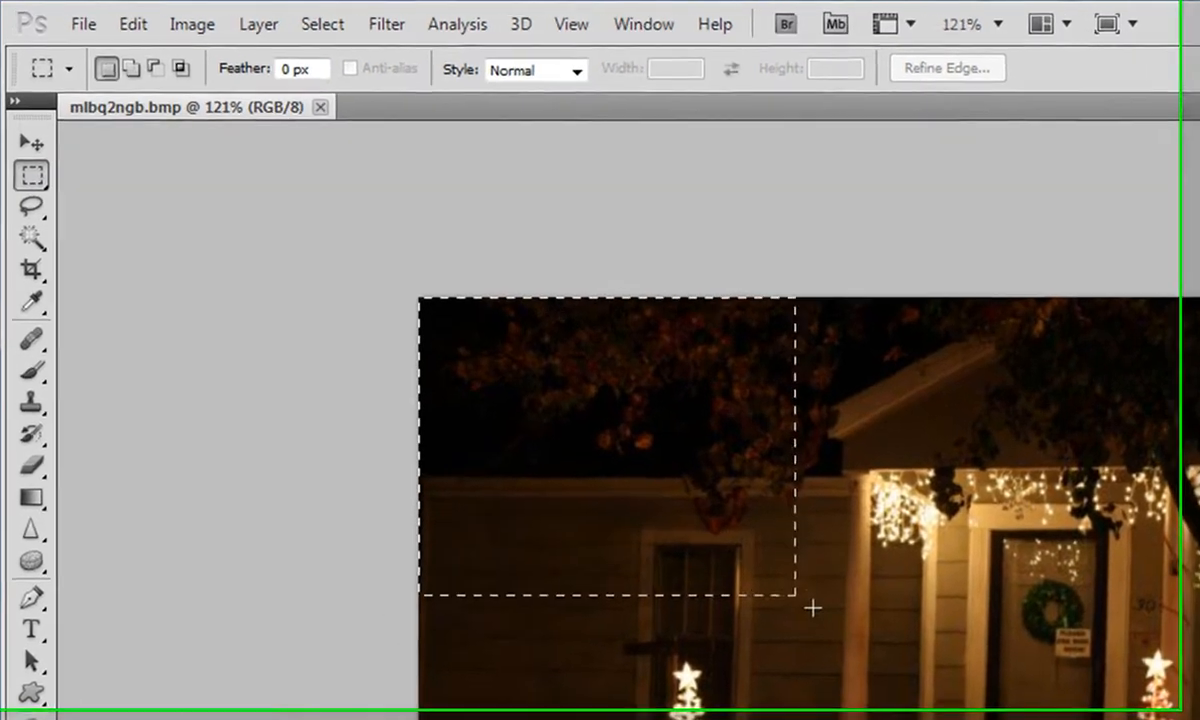
left_click_drag(813, 608, 1199, 719)
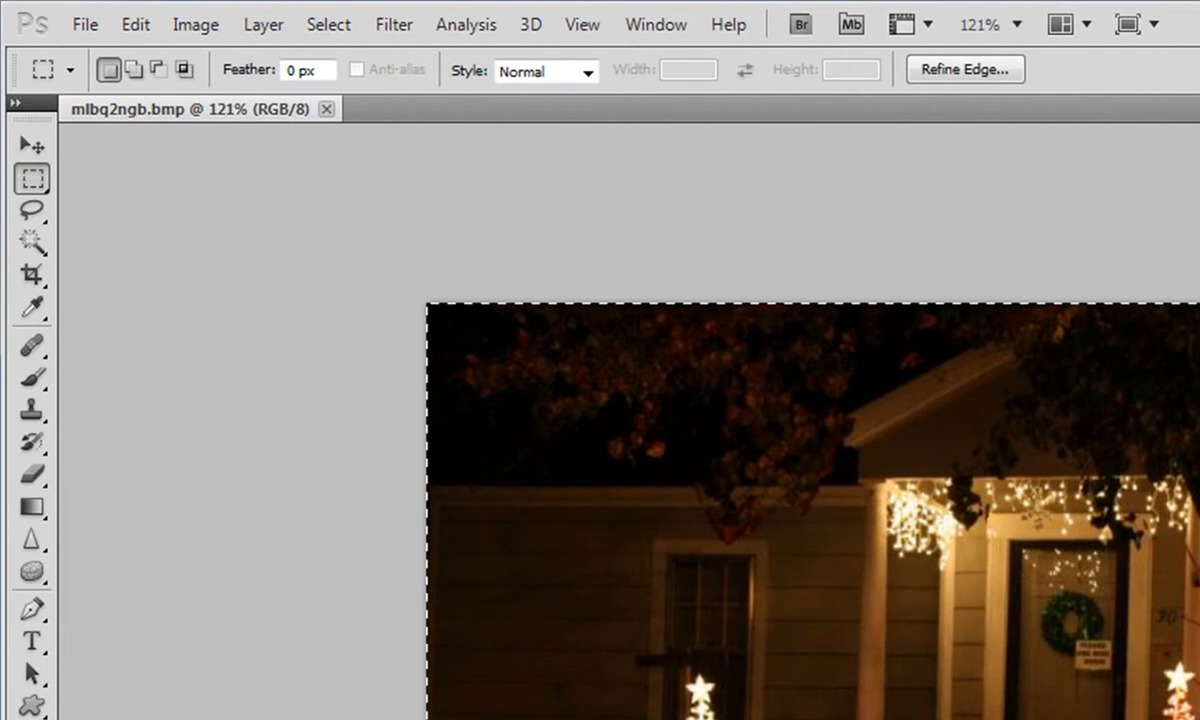
left_click(181, 28)
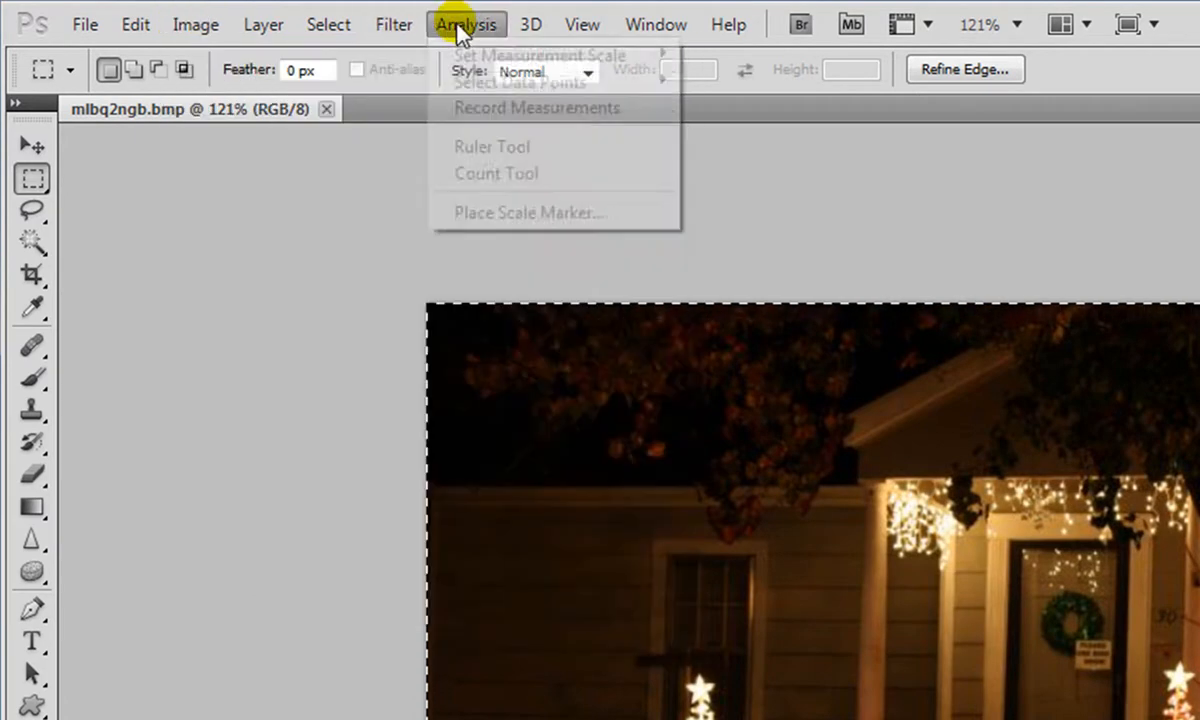
mouse_move(581, 30)
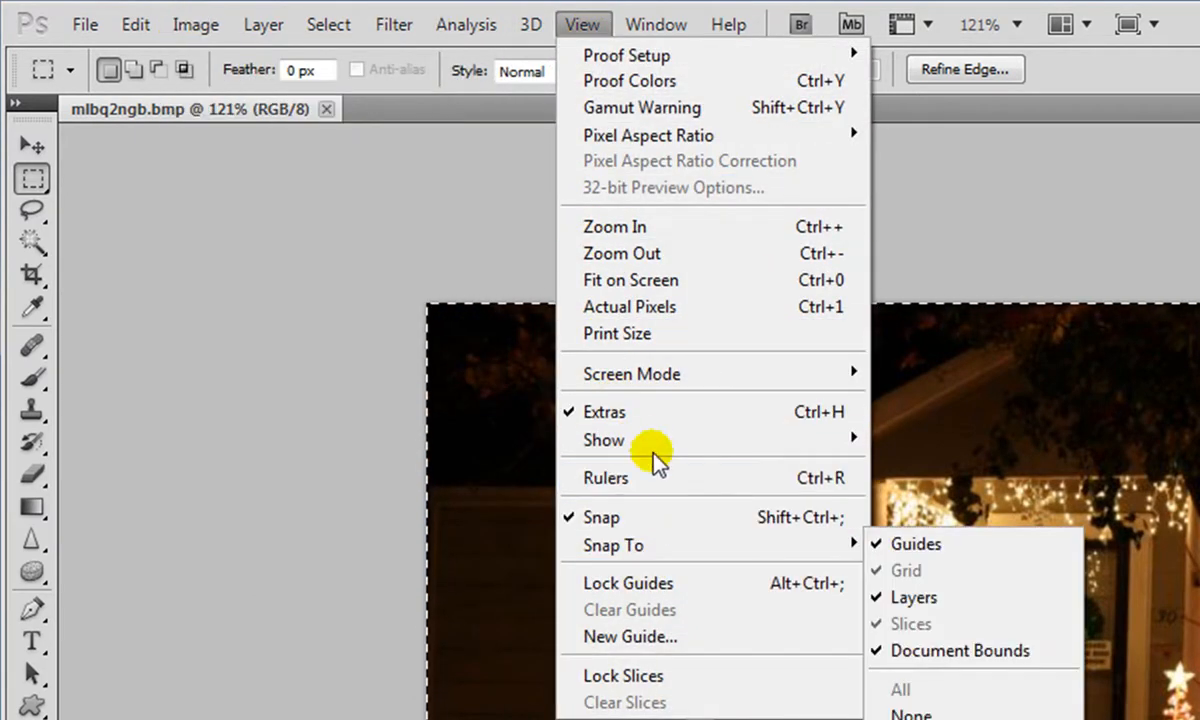
mouse_move(653, 438)
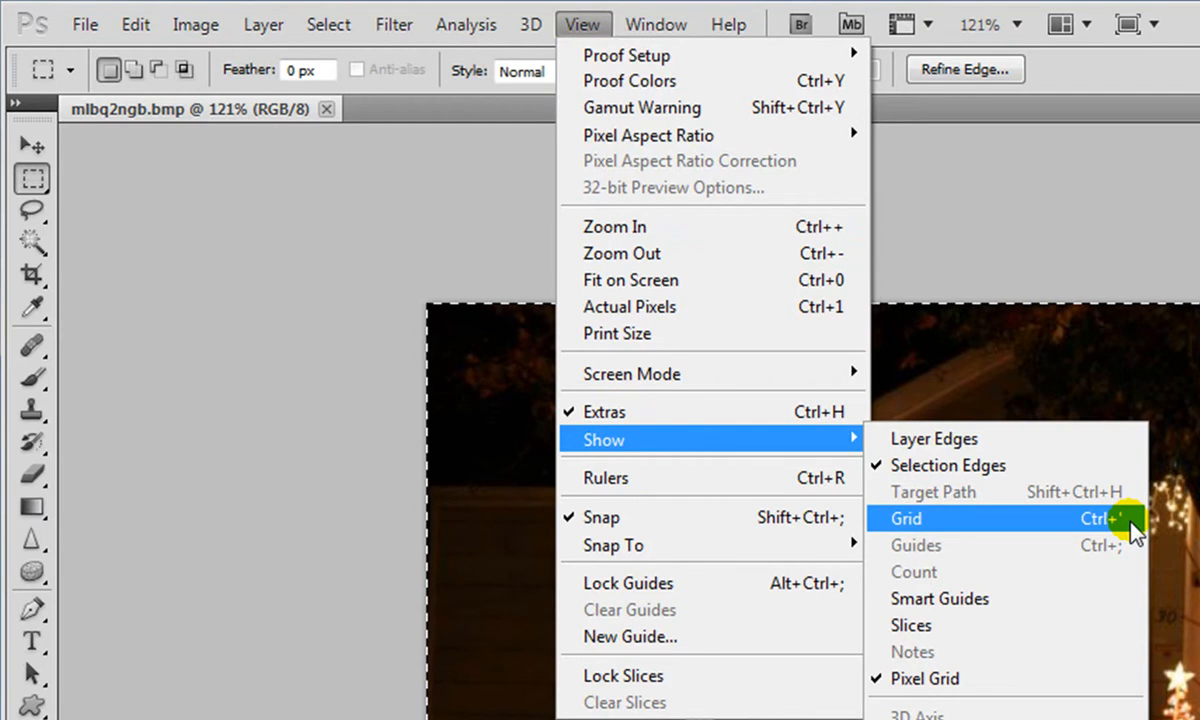
left_click(1013, 520)
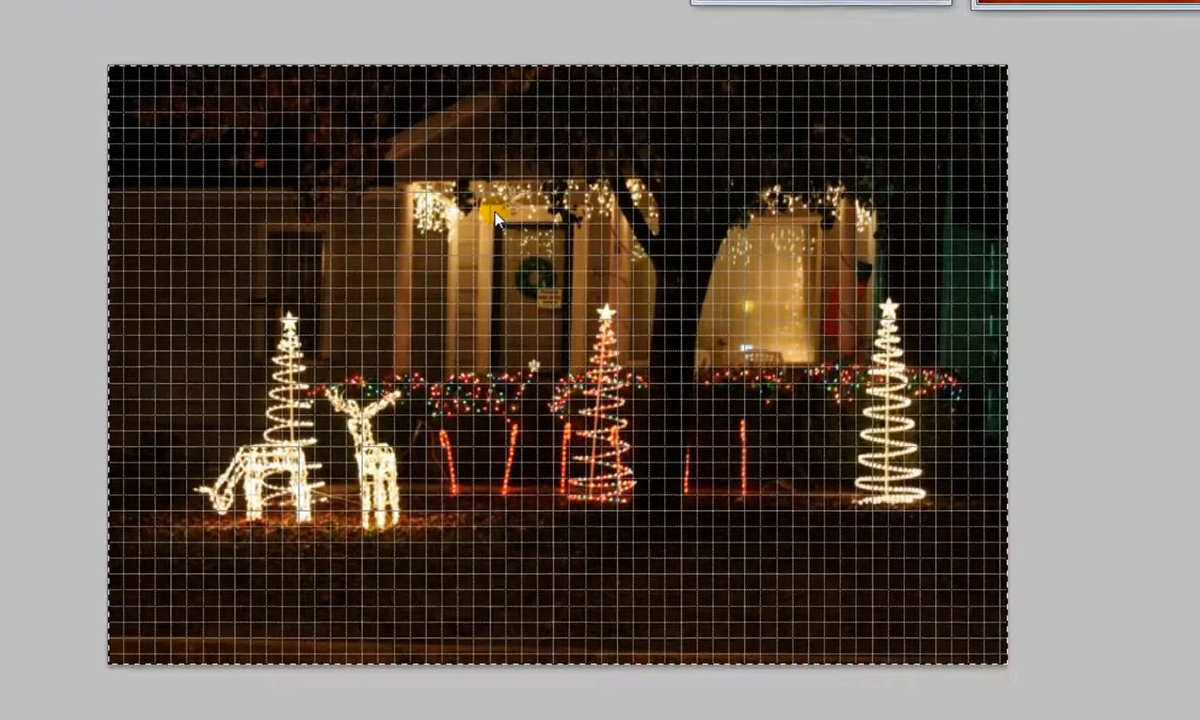
Step: Rotate the selected photo by -1.26° with Free Transform to straighten the house against the grid
key("ctrl+plus")
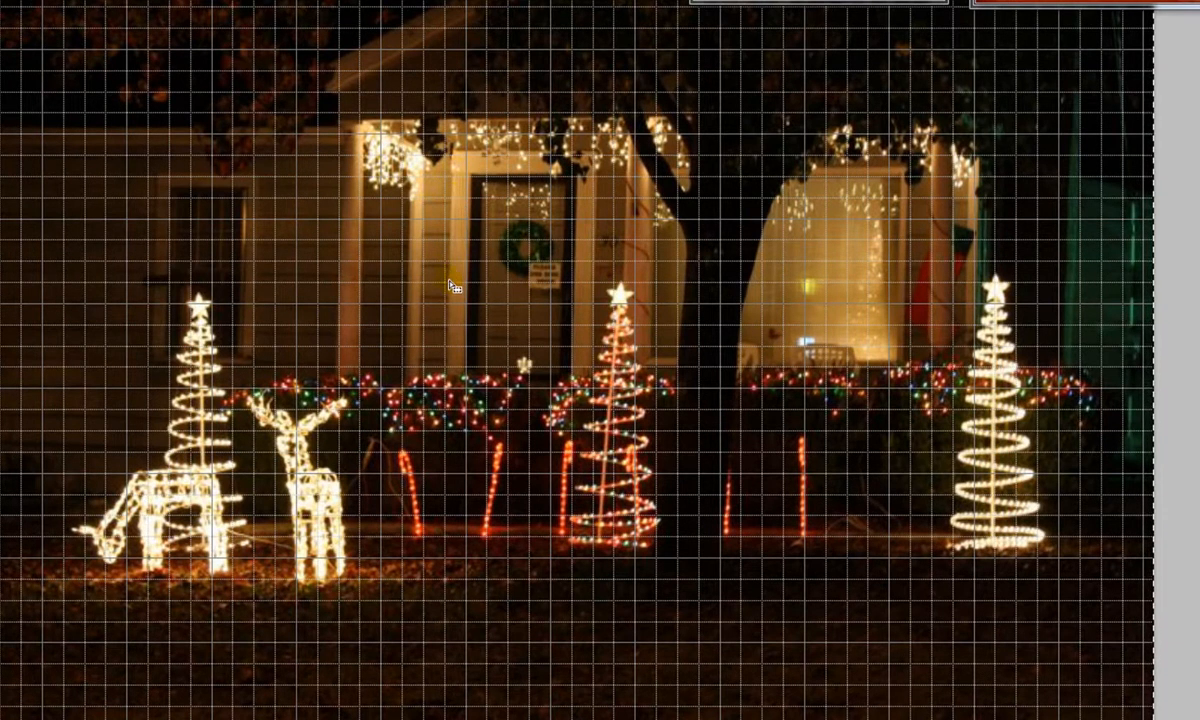
key("ctrl+minus")
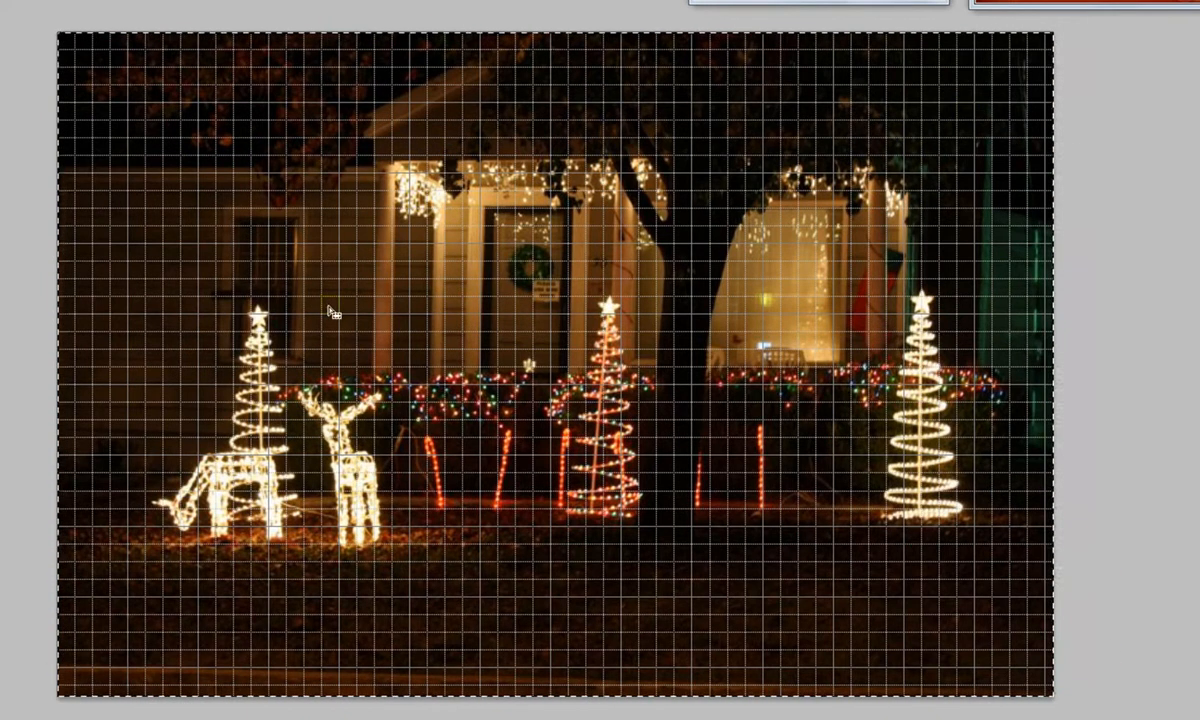
key("ctrl+t")
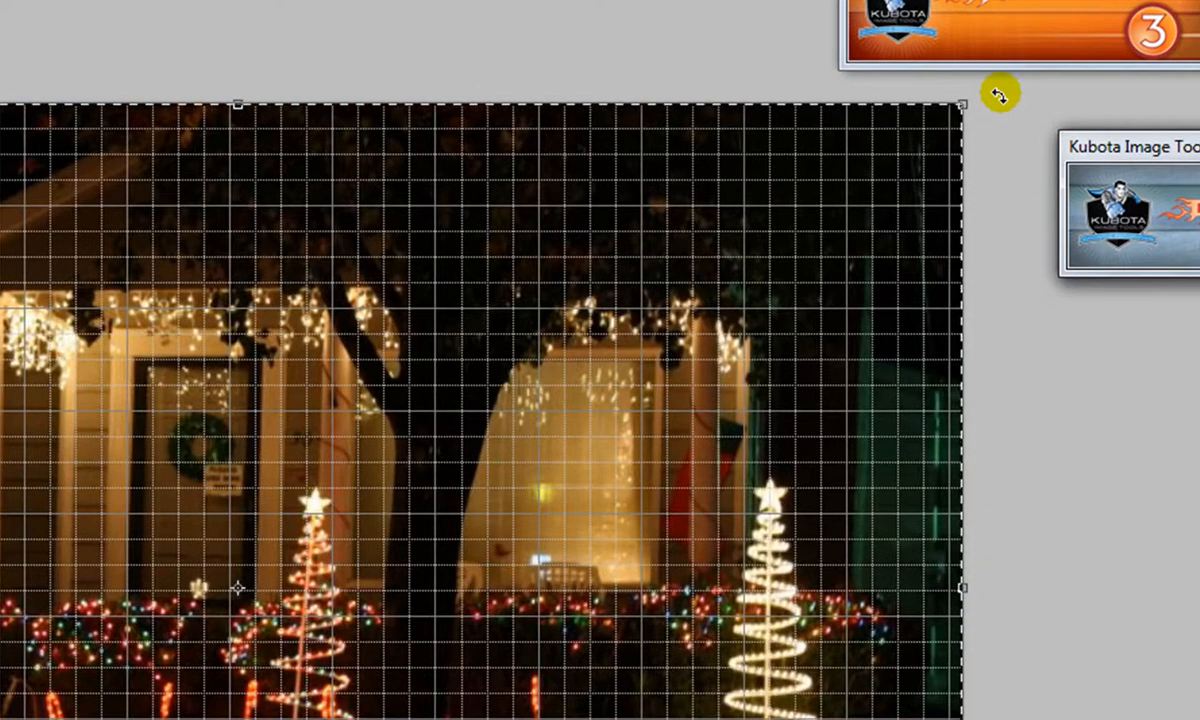
left_click_drag(994, 94, 975, 85)
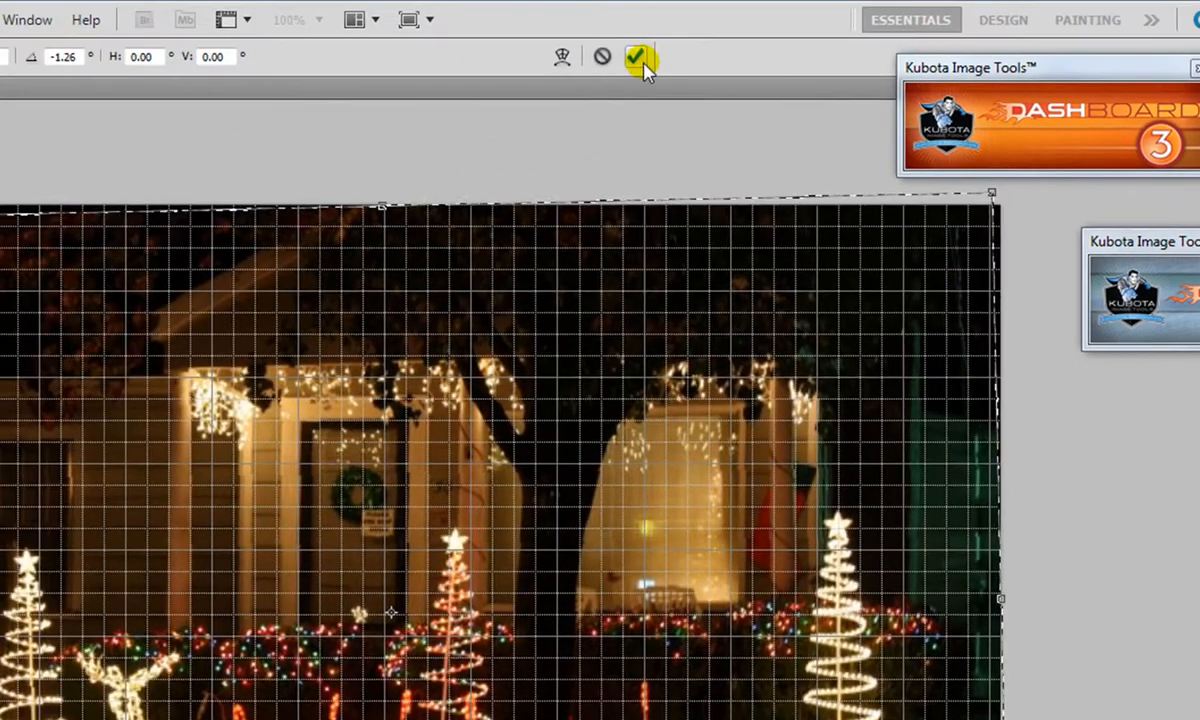
left_click(631, 51)
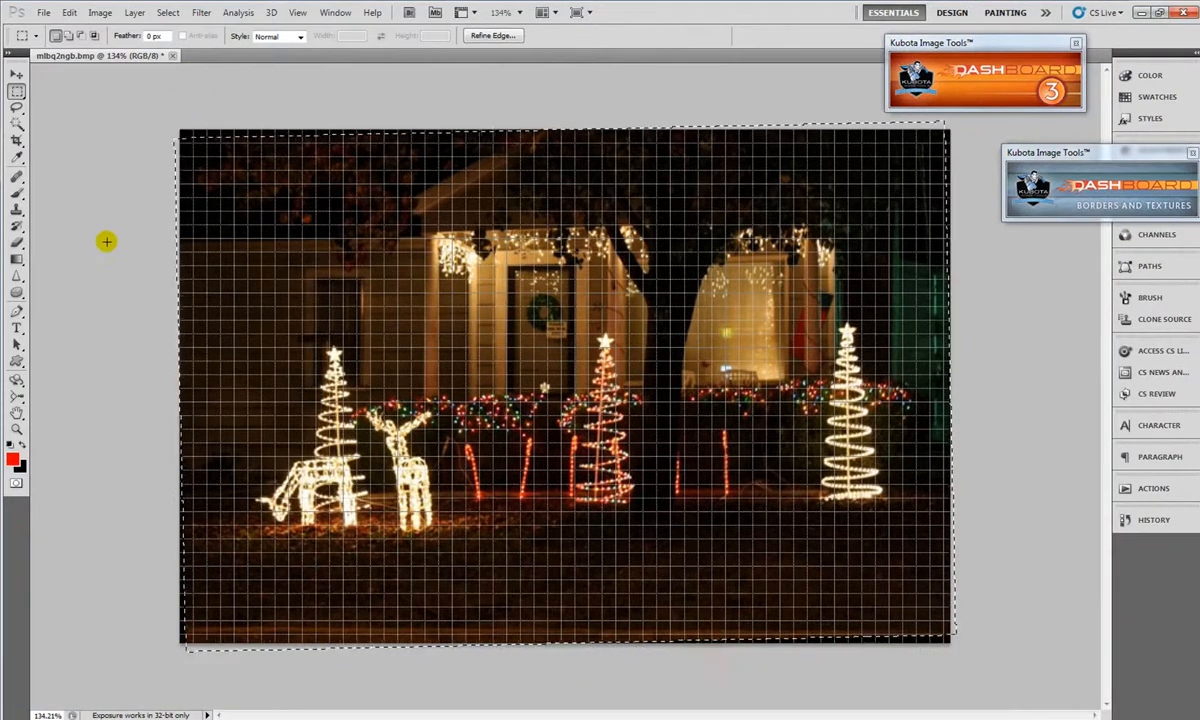
Step: Deselect the photo and hide the grid
key("ctrl+d")
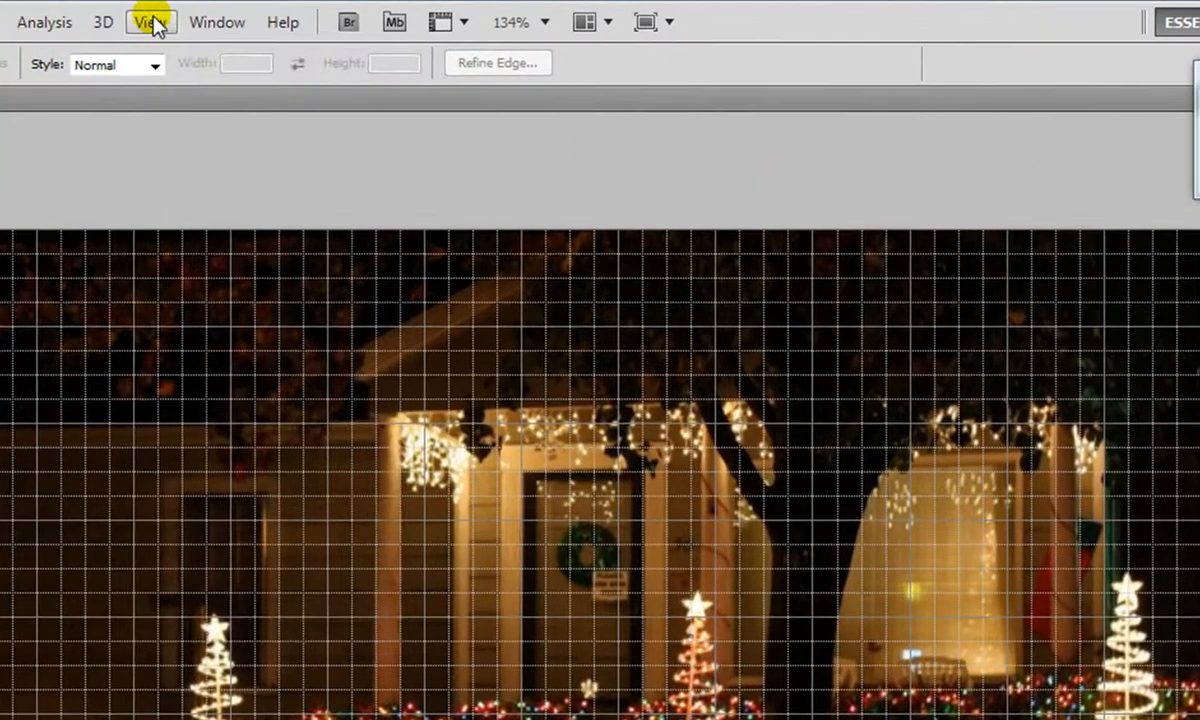
left_click(297, 13)
mouse_move(190, 399)
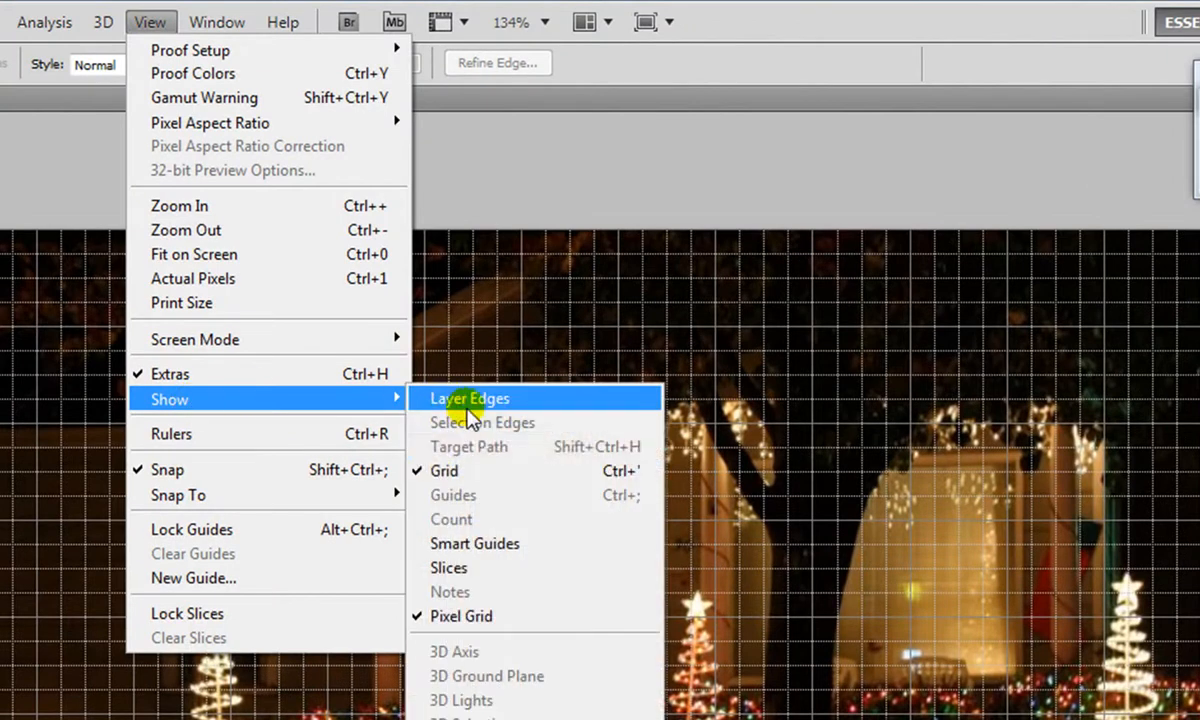
left_click(474, 466)
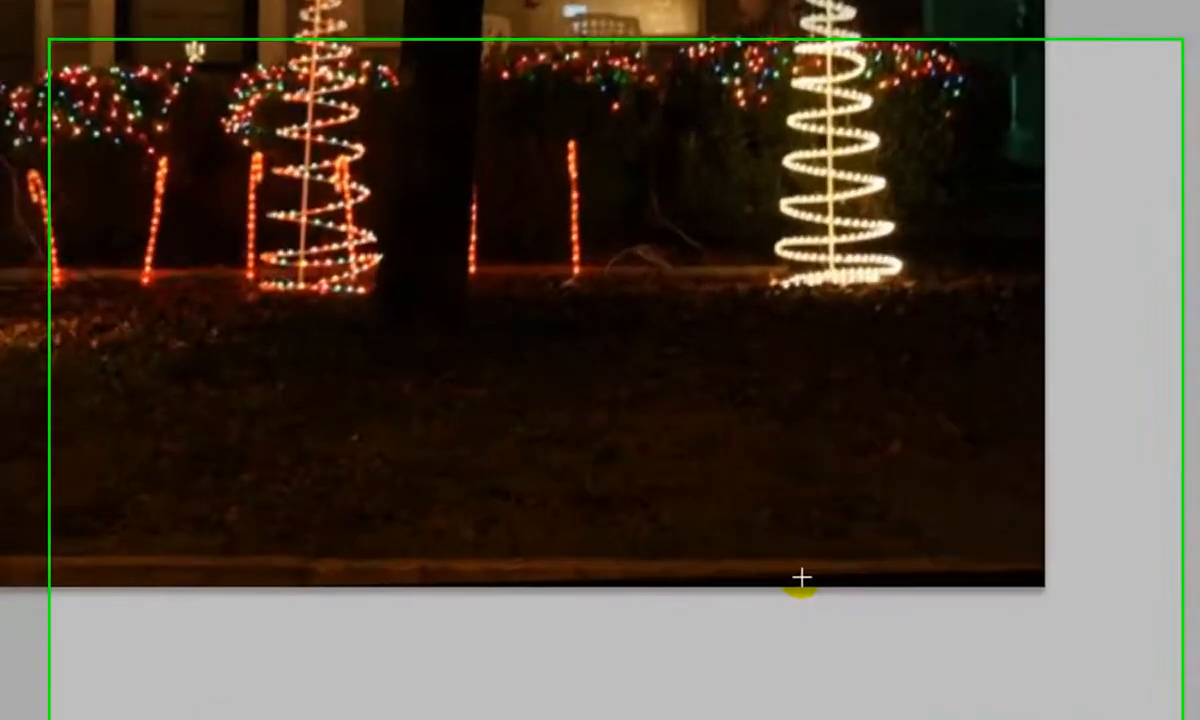
left_click_drag(823, 622, 944, 655)
left_click_drag(629, 577, 961, 674)
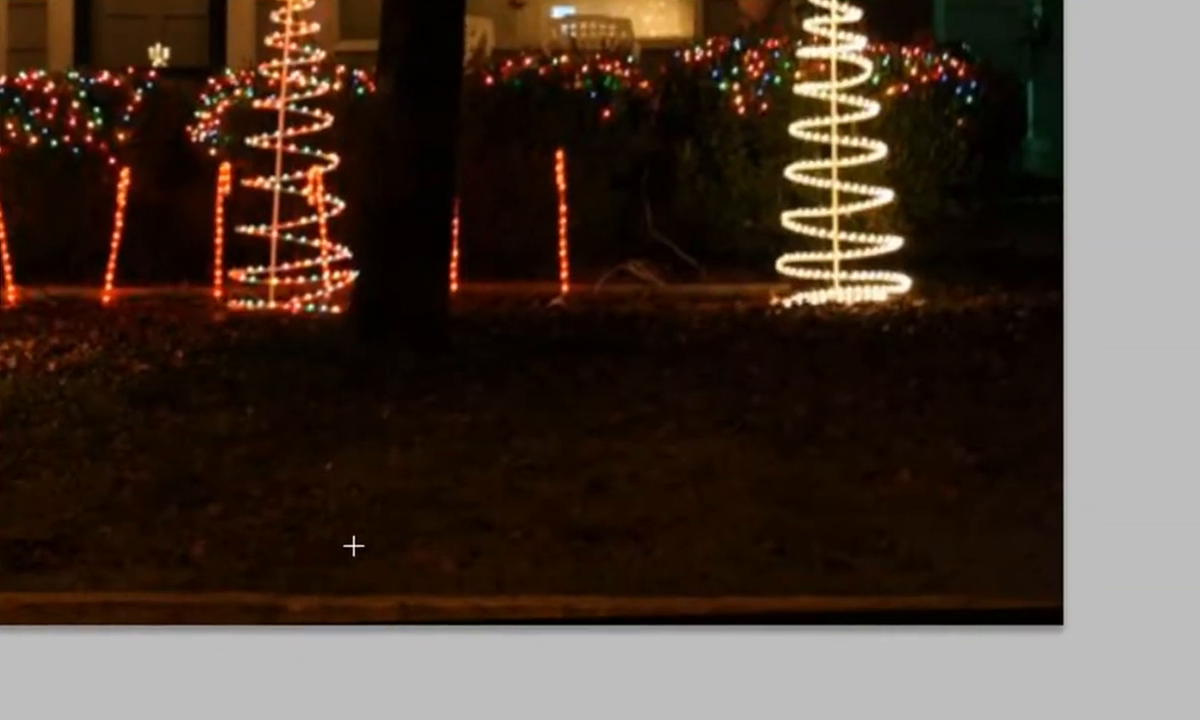
left_click_drag(430, 523, 1136, 691)
left_click(1021, 603)
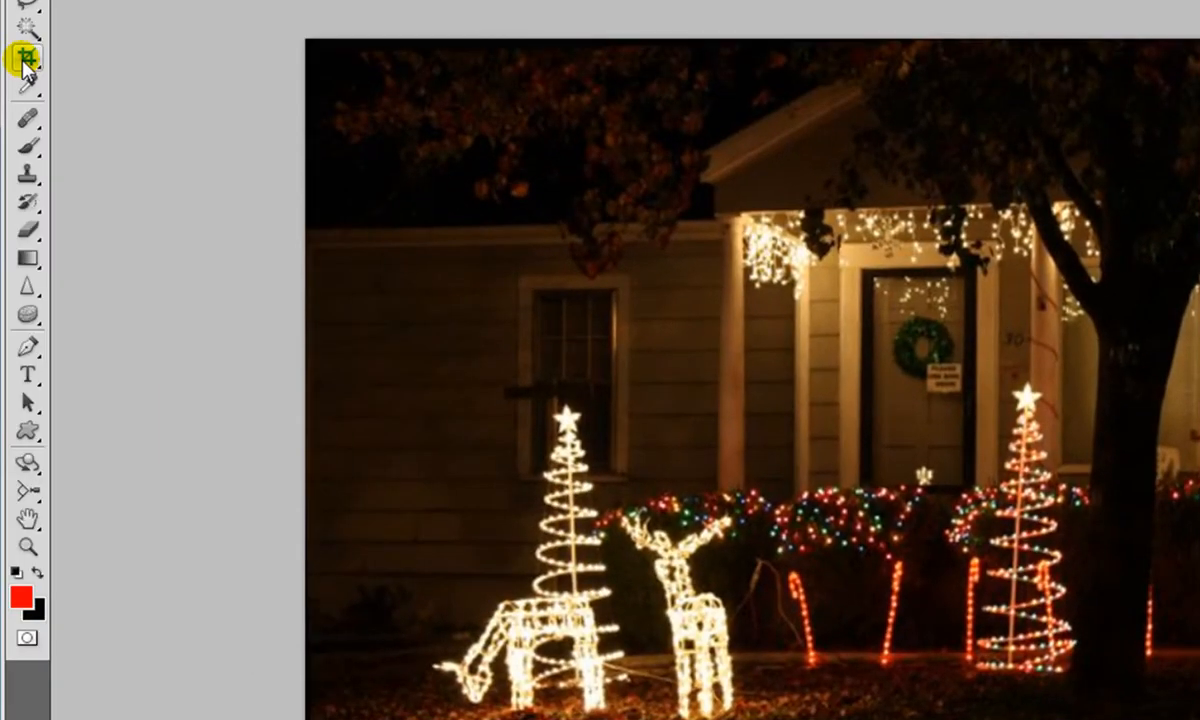
Step: Crop the photo to cut off the uneven rotated edges, the curb strip below the lawn and narrow margins on both sides
left_click(24, 60)
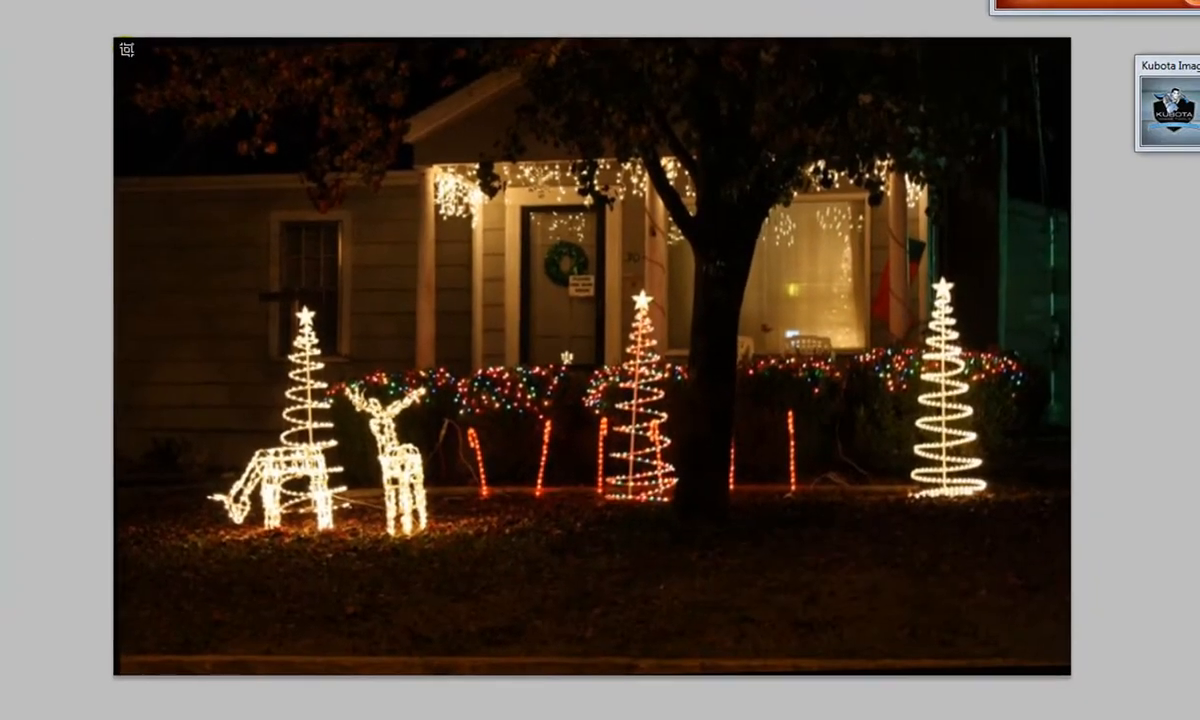
left_click_drag(126, 49, 1061, 605)
left_click_drag(594, 605, 624, 594)
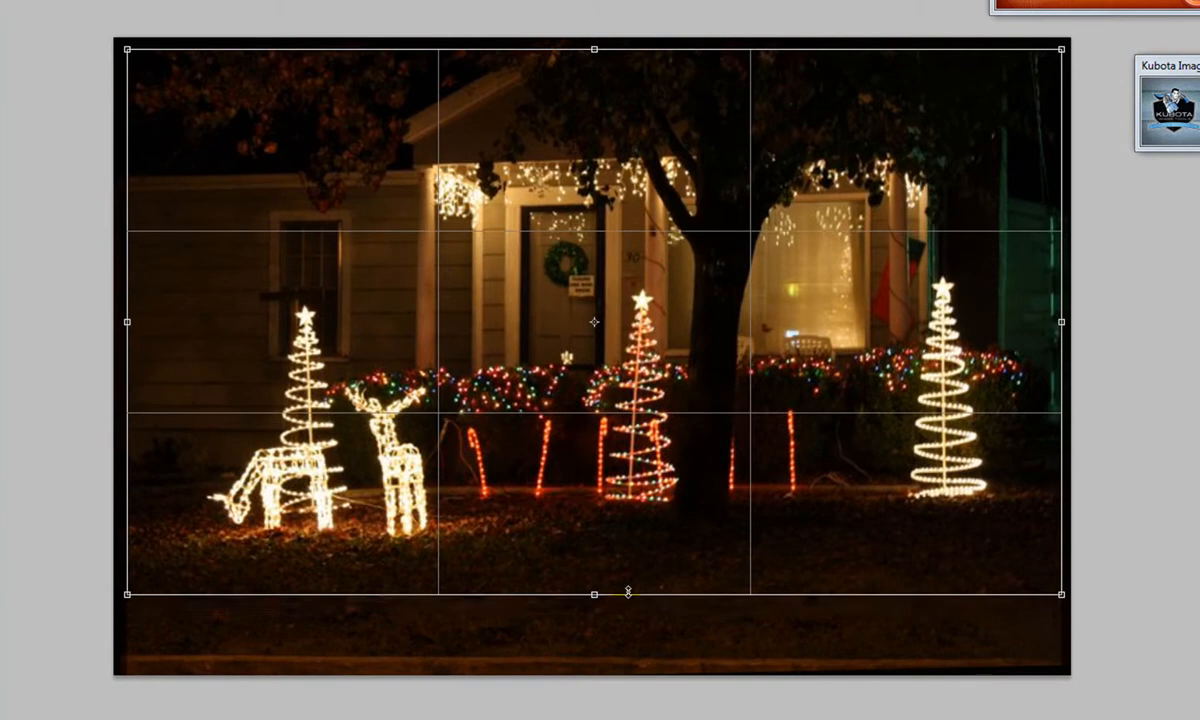
left_click_drag(128, 322, 160, 325)
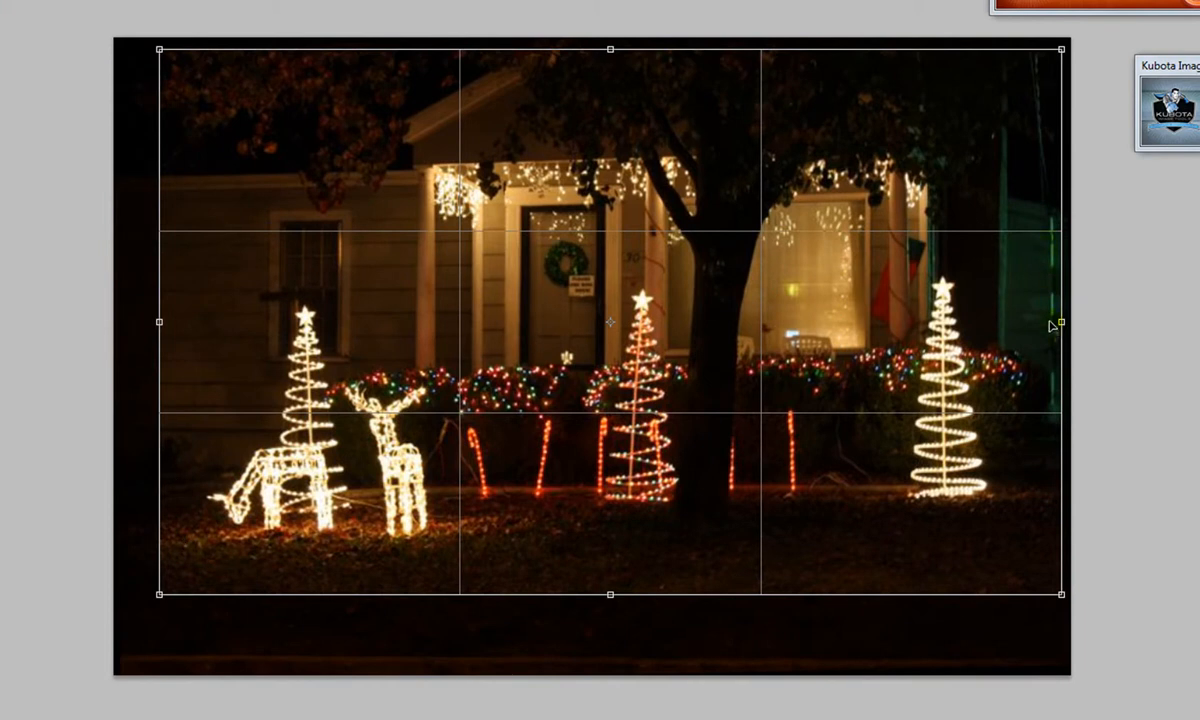
left_click_drag(1061, 320, 1046, 321)
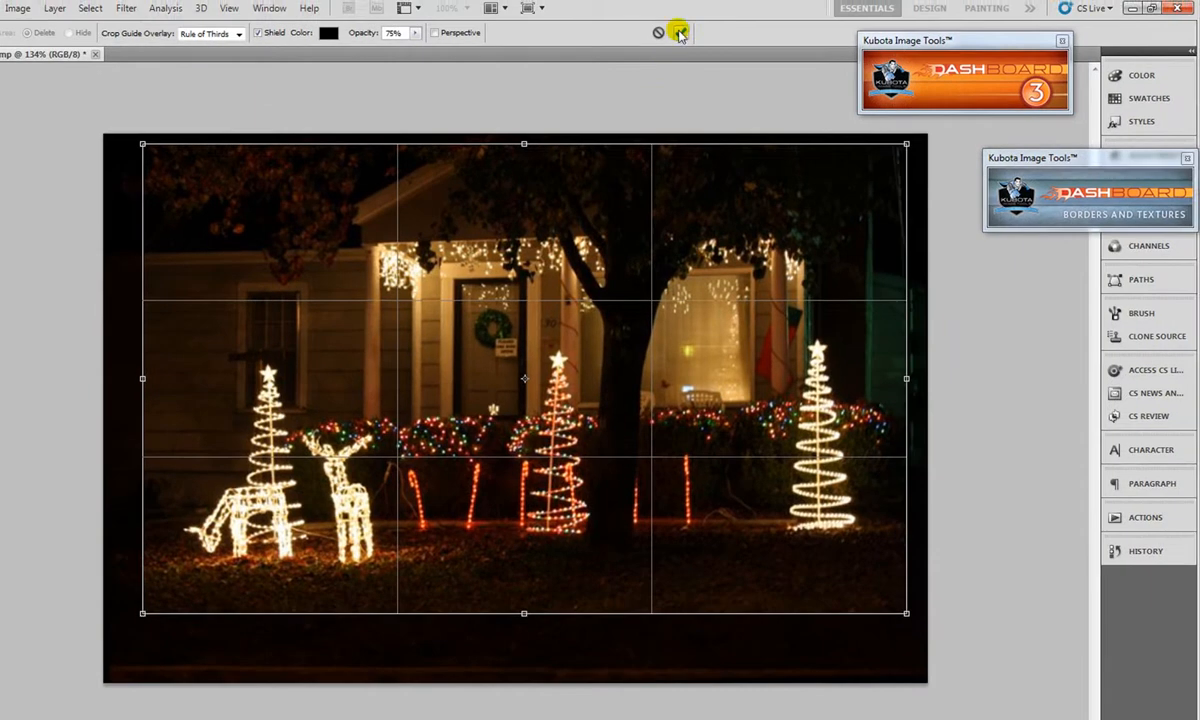
left_click(680, 33)
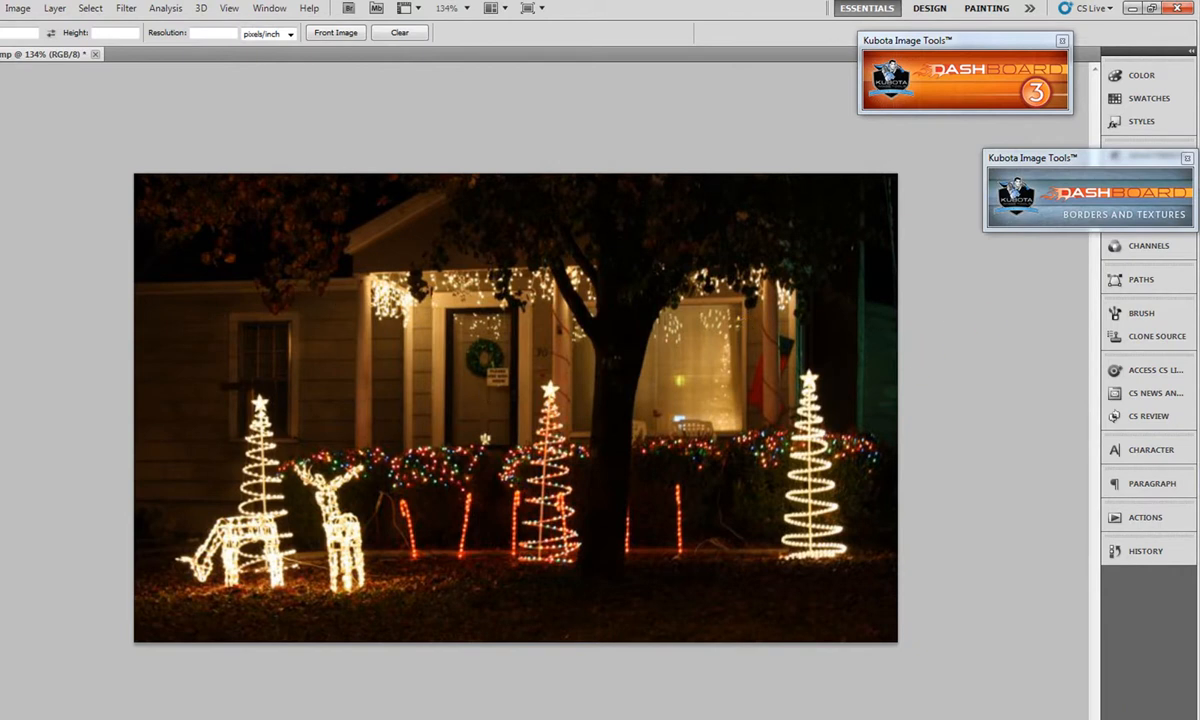
Step: Switch to the Rectangular Marquee tool and open the Color Balance adjustment for the cropped photo
key("m")
left_click(30, 91)
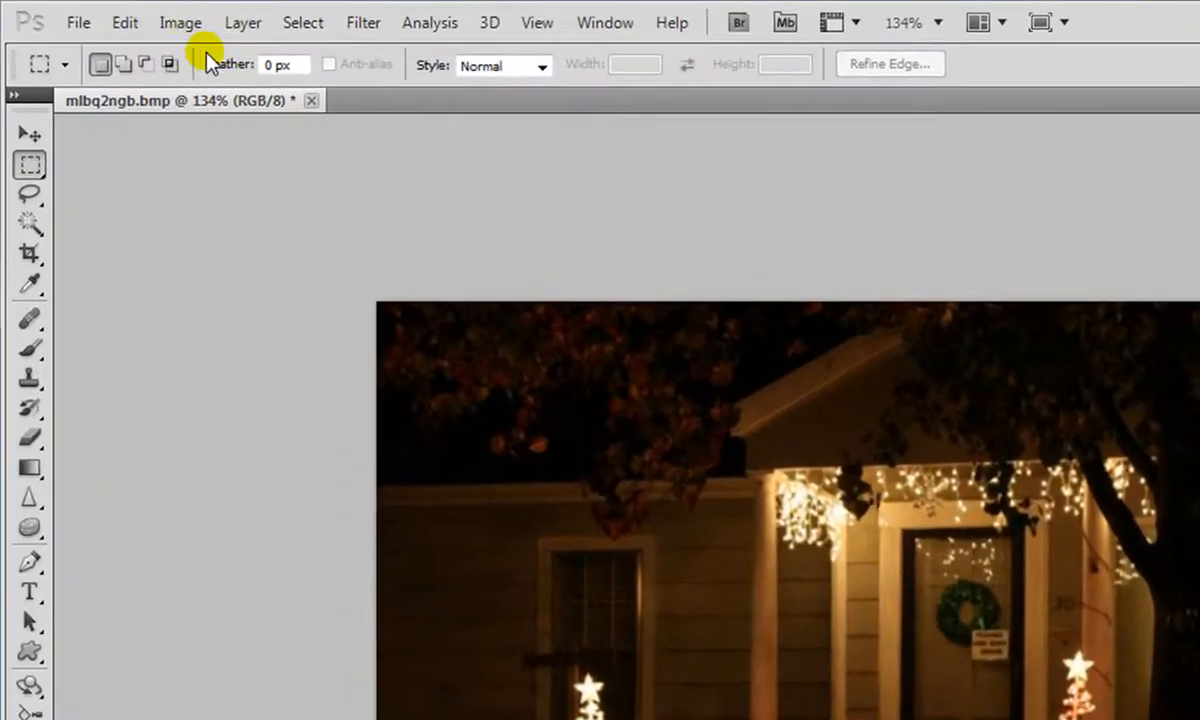
left_click(180, 26)
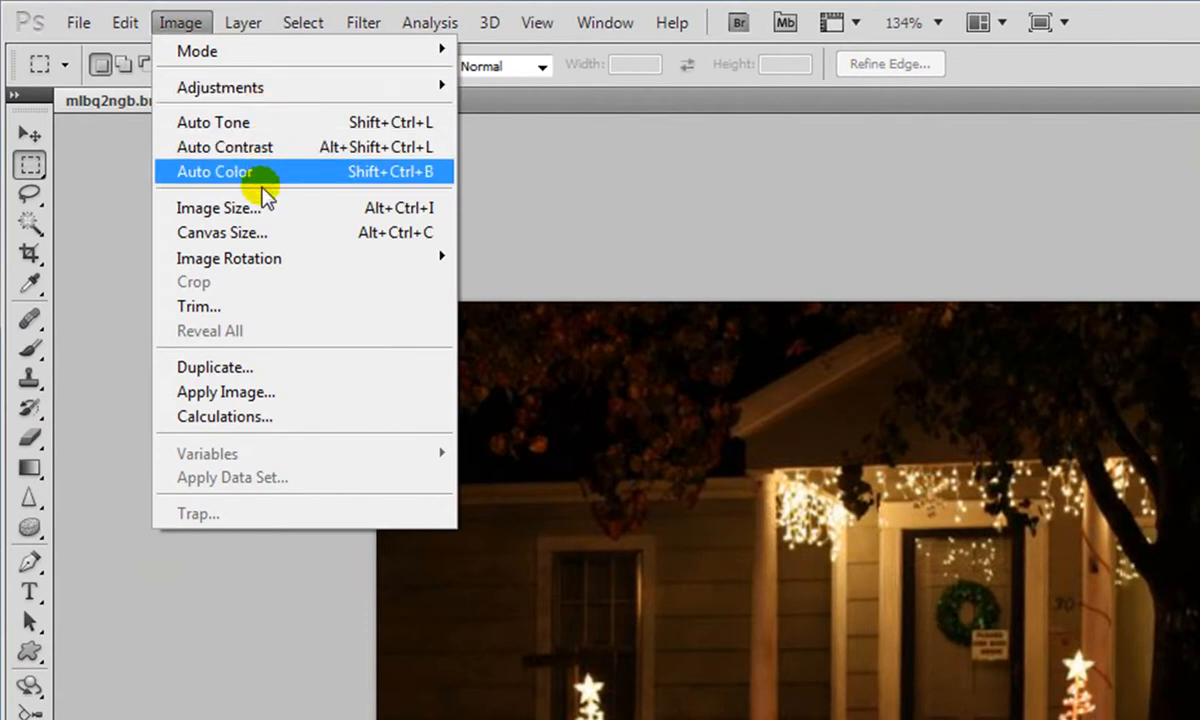
mouse_move(262, 88)
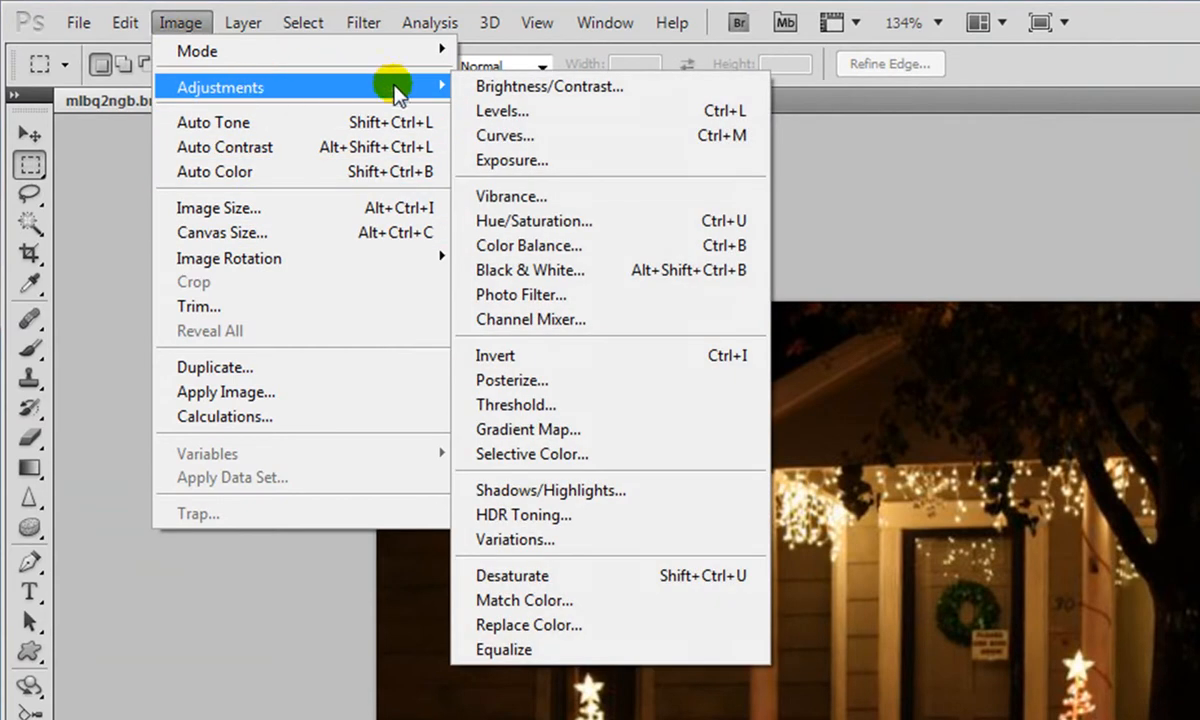
left_click(572, 243)
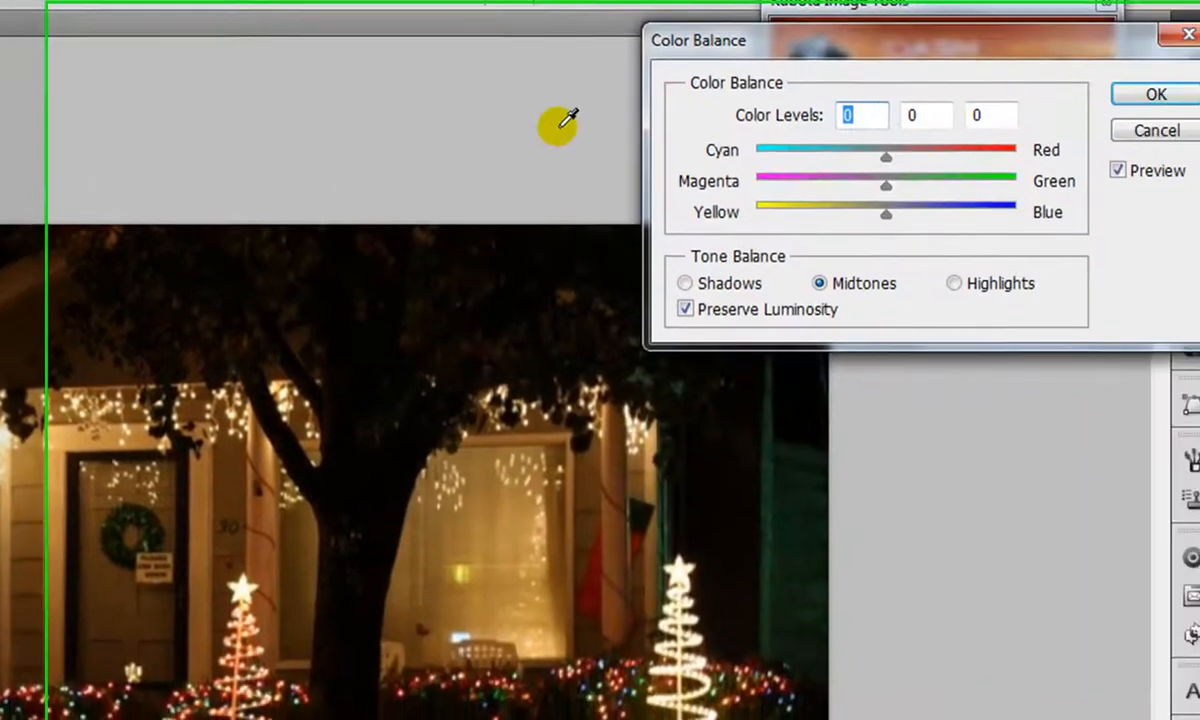
left_click_drag(778, 65, 0, 68)
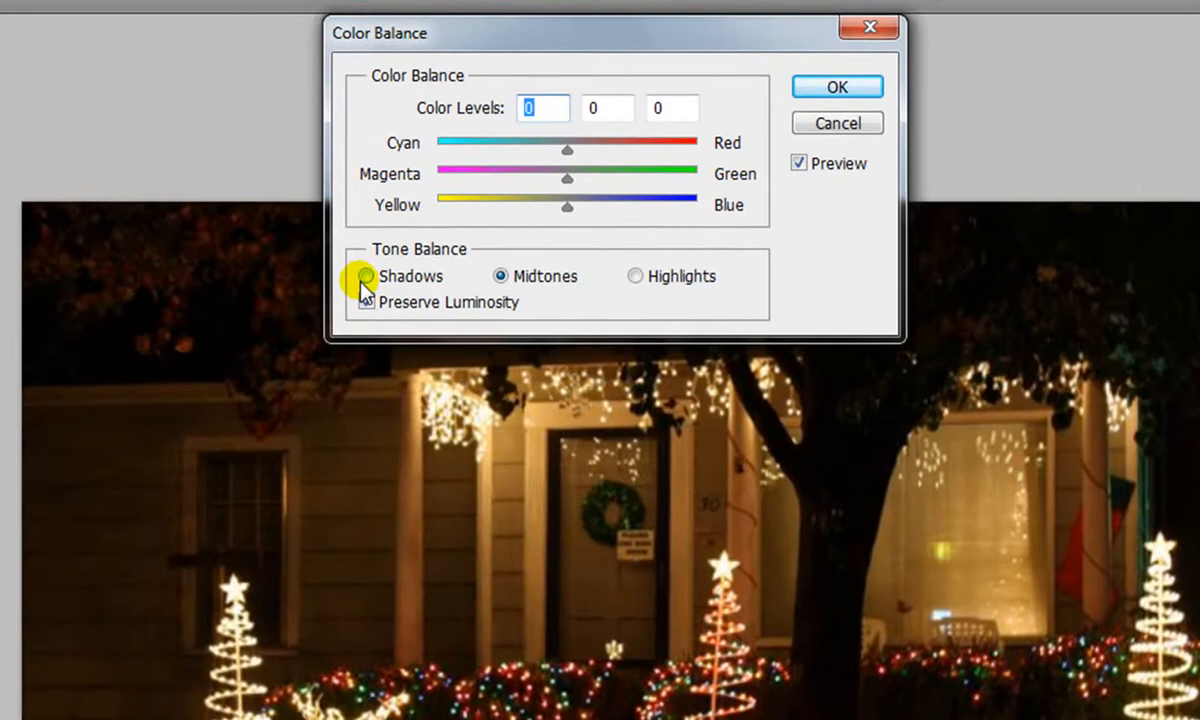
Step: Set the midtones' color balance to -7 on cyan–red and +12 on yellow–blue, and compare with the preview off
left_click(0, 290)
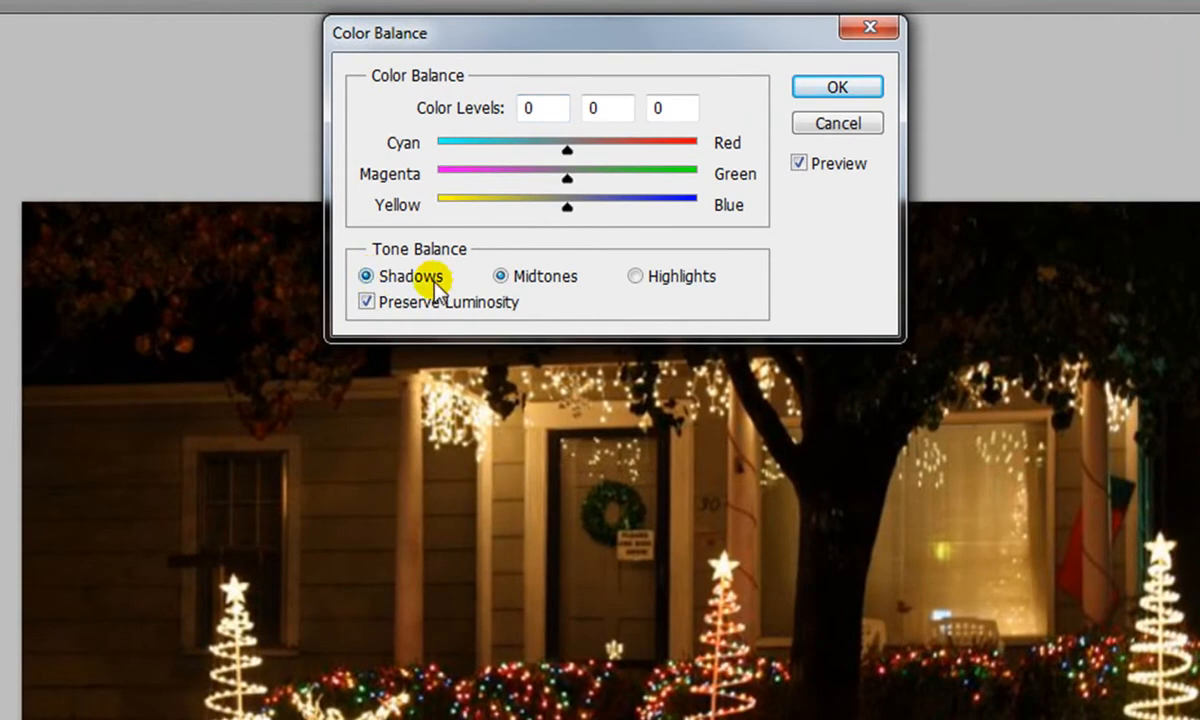
left_click(499, 277)
left_click(636, 277)
left_click(500, 277)
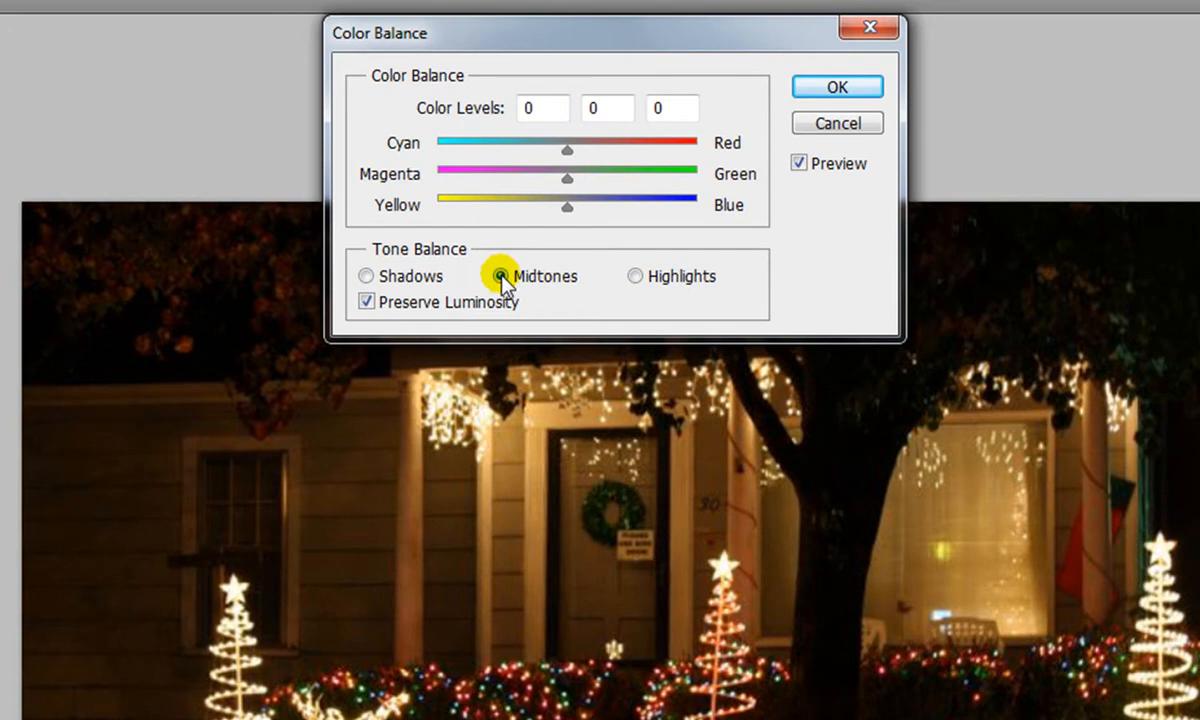
left_click_drag(570, 148, 559, 150)
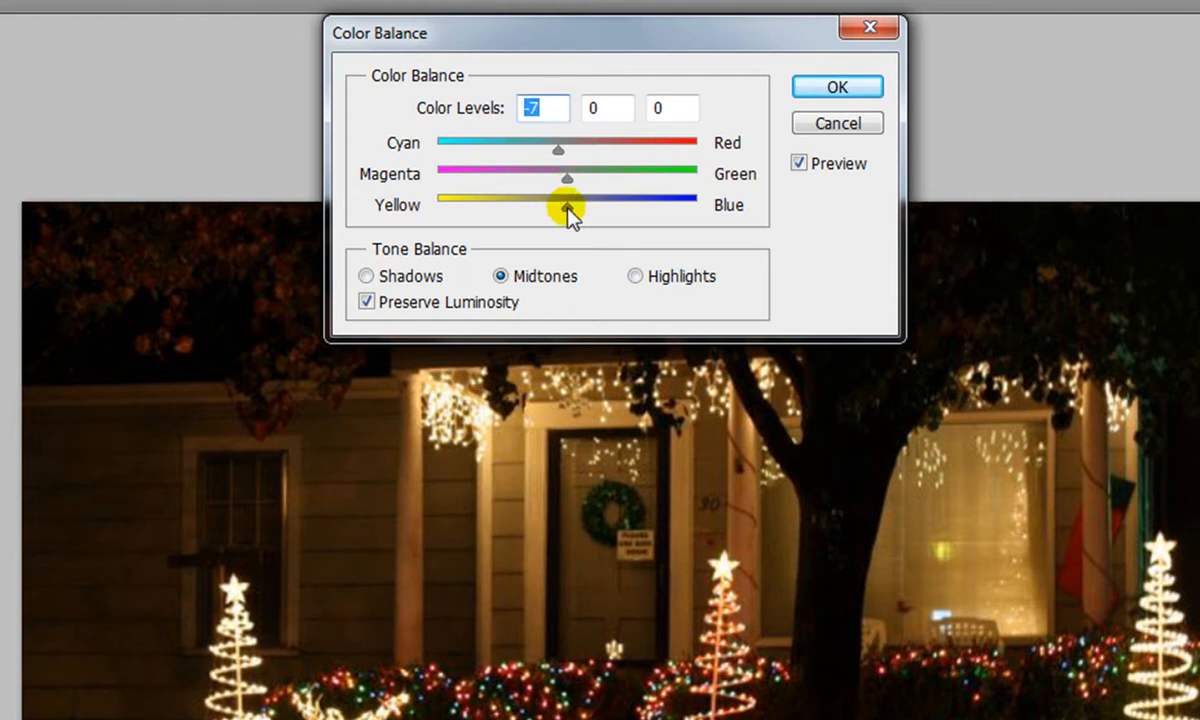
left_click_drag(567, 207, 585, 211)
left_click(806, 165)
left_click(813, 170)
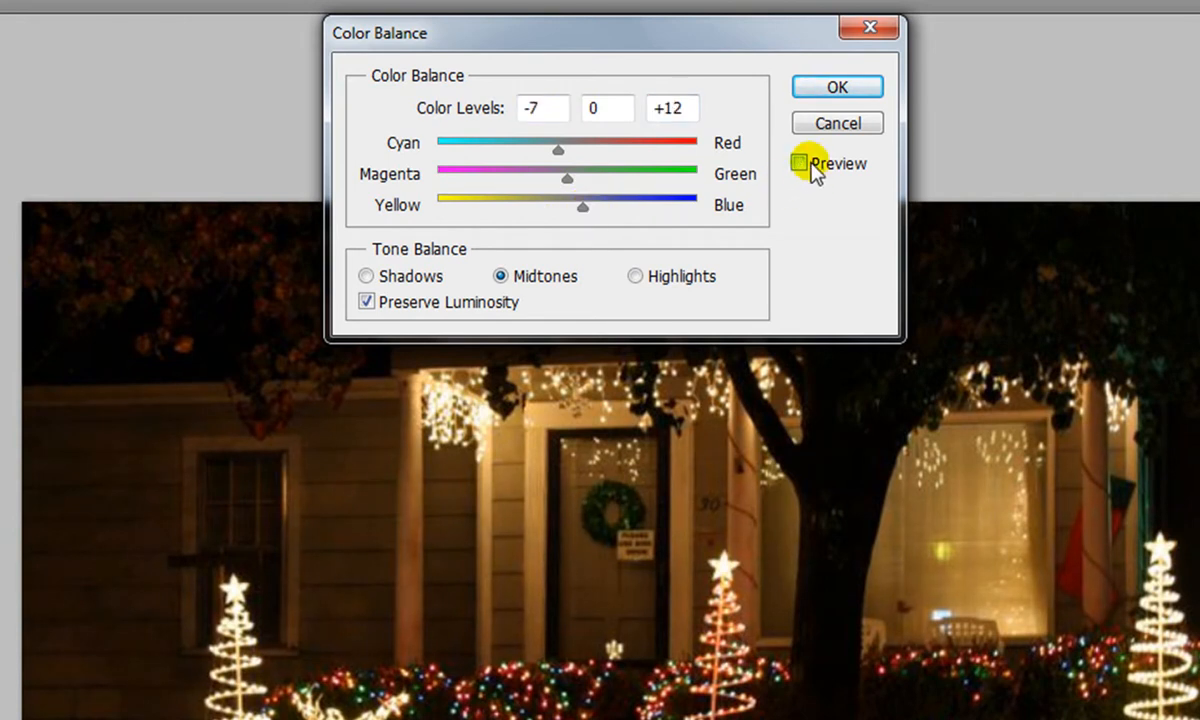
Step: Shift the highlights' color balance to -14 on cyan–red and +17 on yellow–blue, comparing the effect with the preview off
left_click(636, 277)
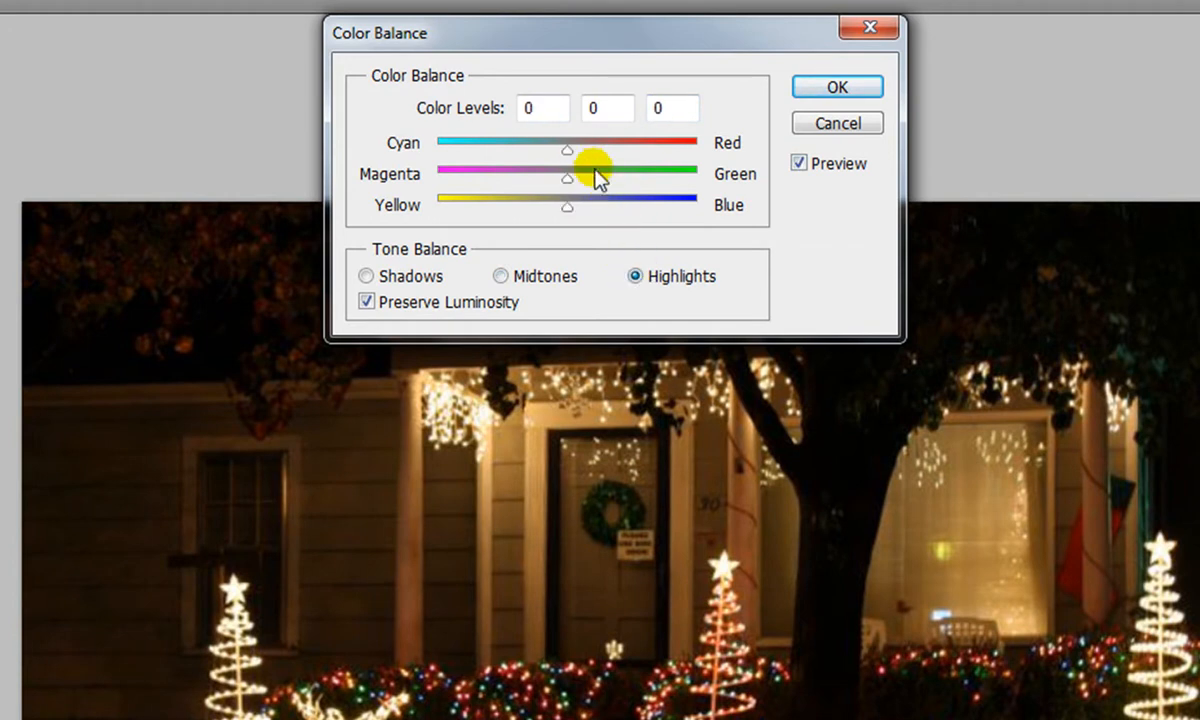
left_click_drag(571, 155, 559, 152)
left_click_drag(567, 206, 583, 218)
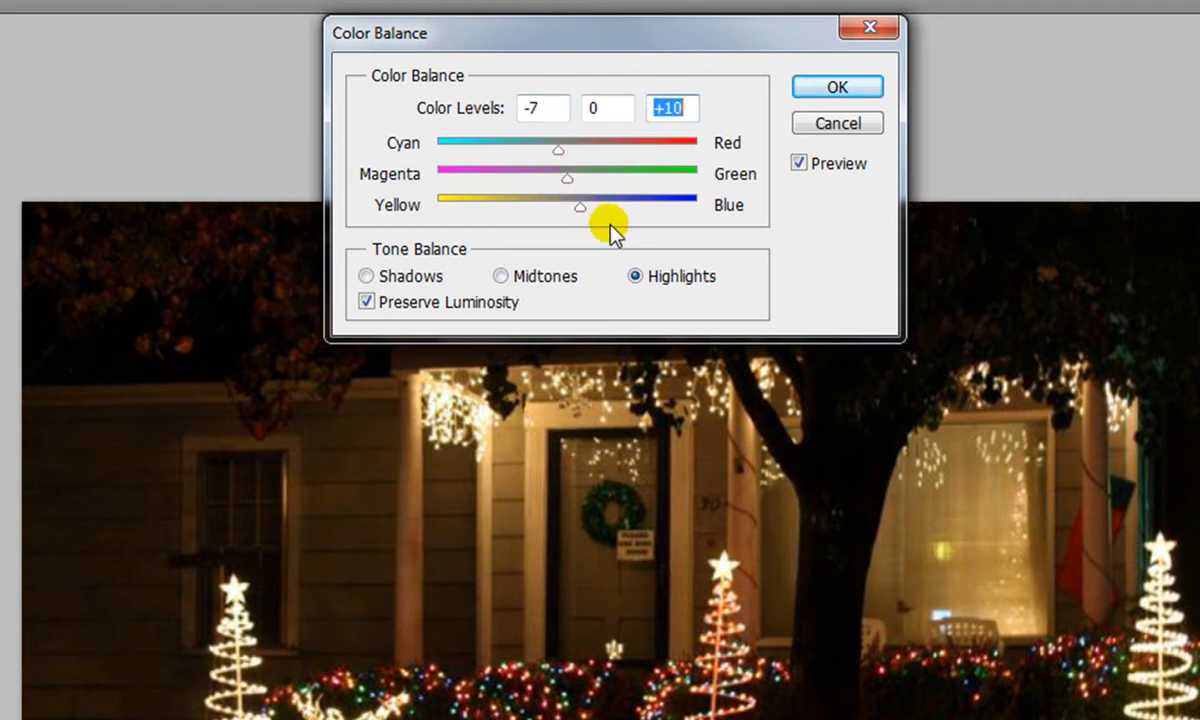
left_click(810, 168)
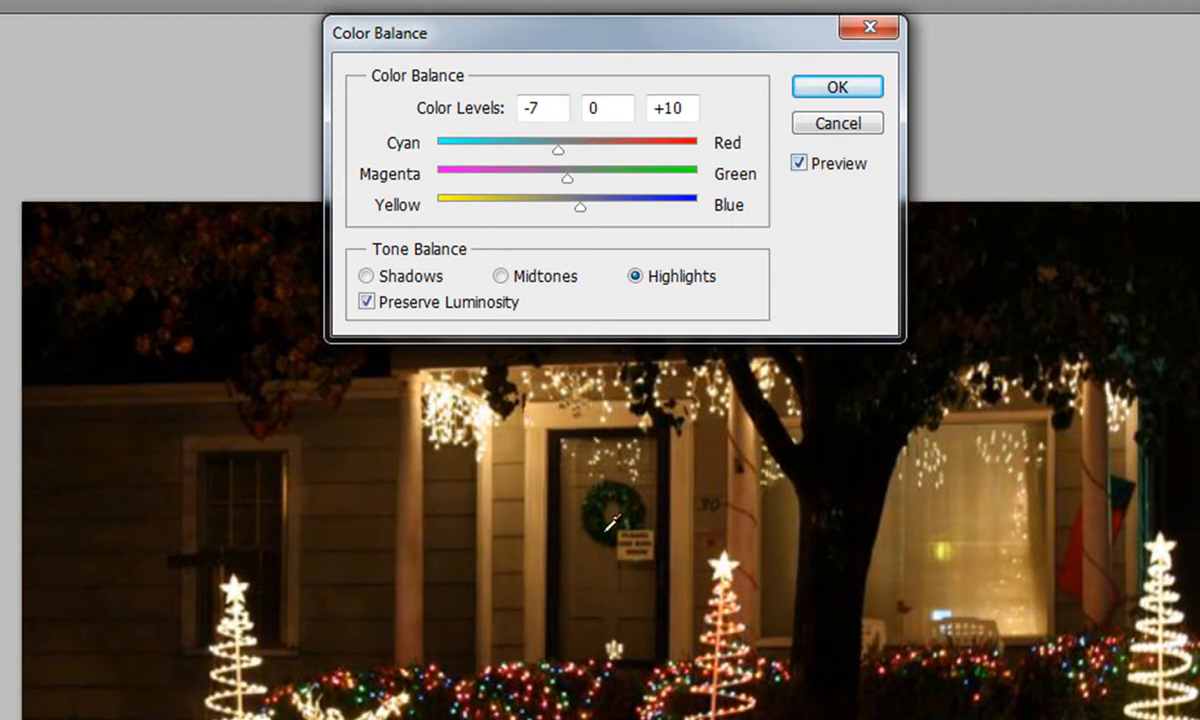
left_click(803, 163)
left_click(803, 163)
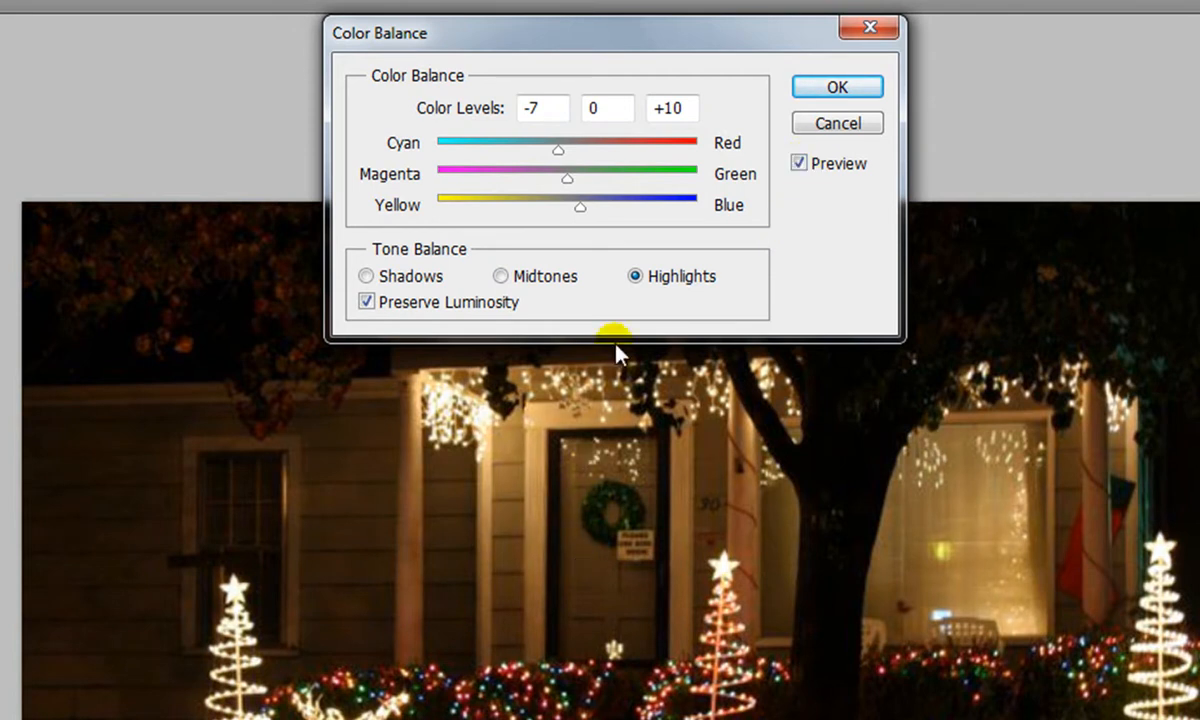
mouse_move(557, 150)
left_mouse_down()
mouse_move(430, 152)
mouse_move(549, 150)
left_mouse_up()
mouse_move(579, 210)
left_mouse_down()
mouse_move(737, 224)
mouse_move(593, 220)
left_mouse_up()
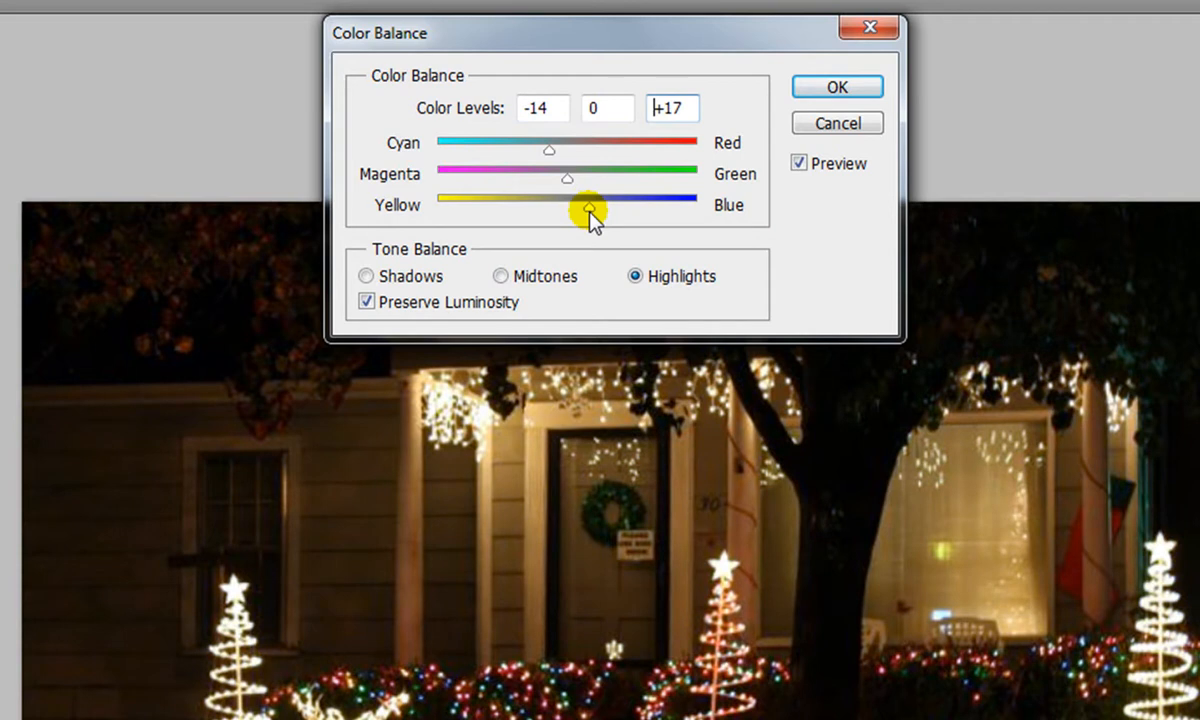
Step: Shift the midtones' cyan–red balance to -13 and apply the color balance correction
left_click(540, 276)
left_click_drag(556, 148, 550, 150)
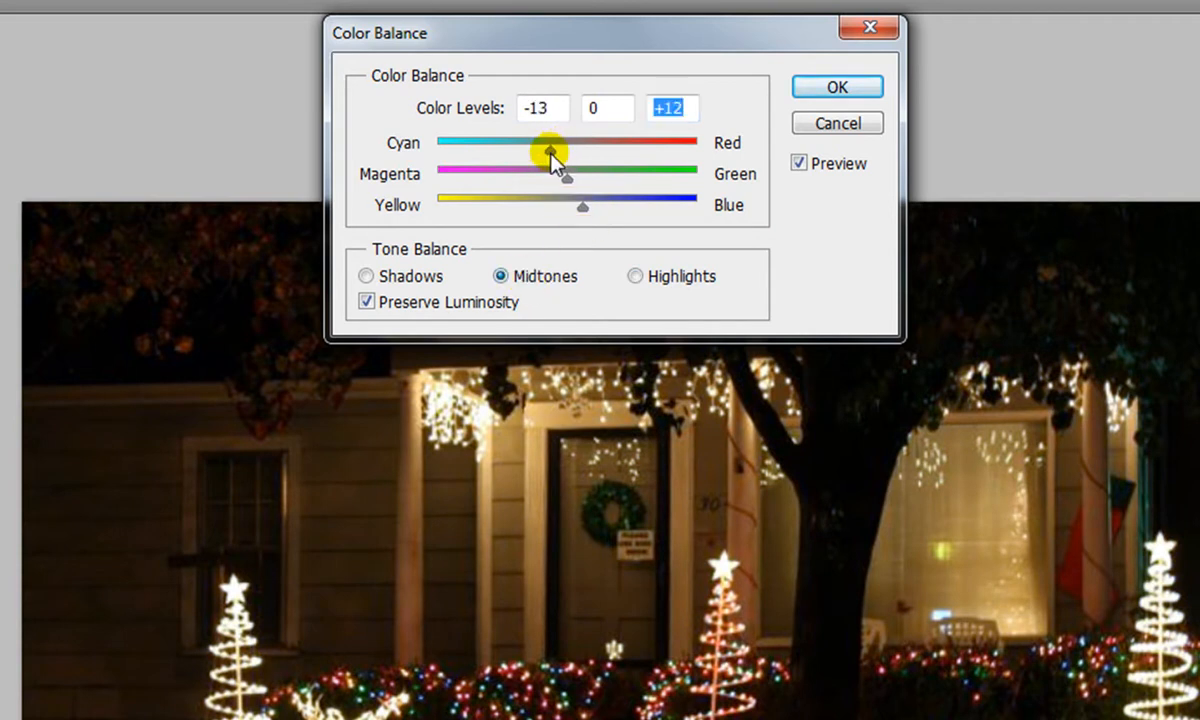
left_click(845, 95)
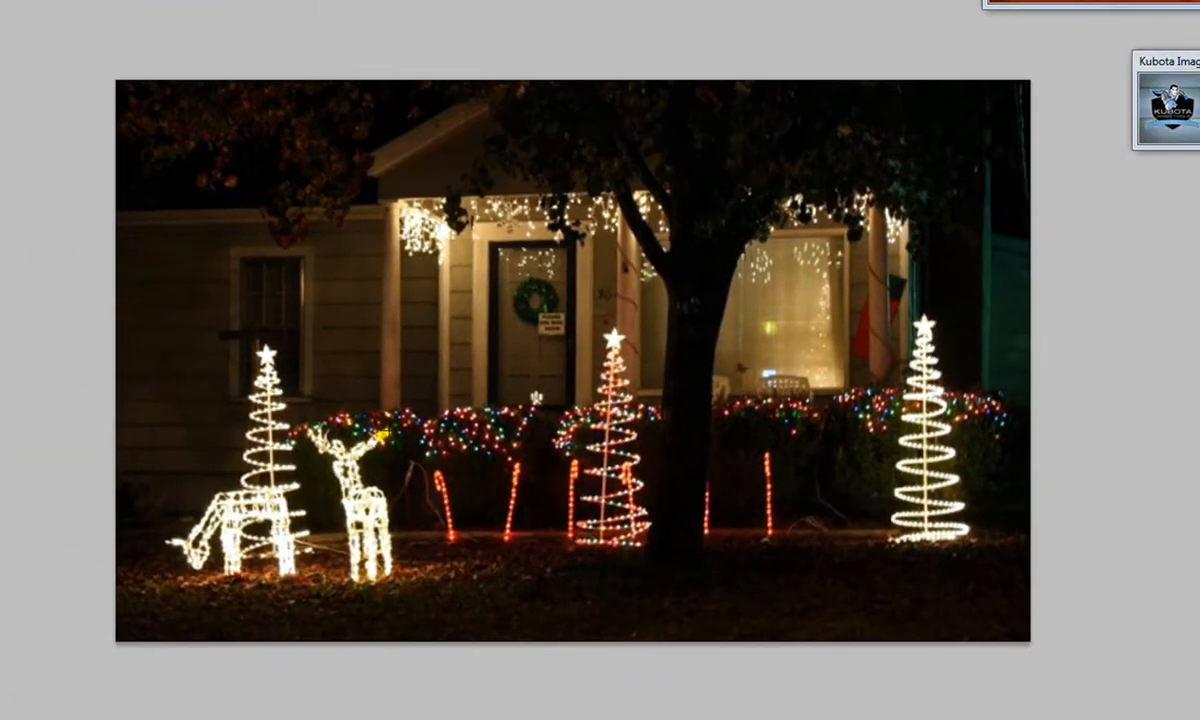
left_click(460, 255)
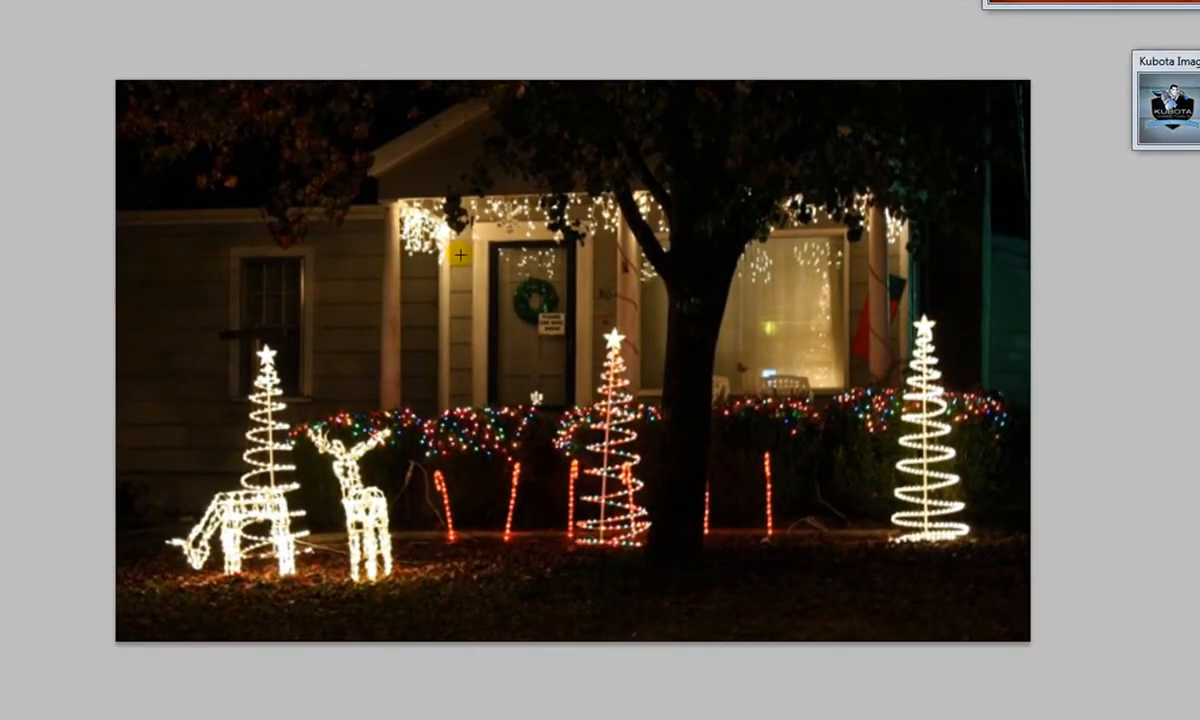
Step: Apply a Shadows/Highlights adjustment in its compact view with the shadows amount at 6% and highlights at 0%
left_click(182, 22)
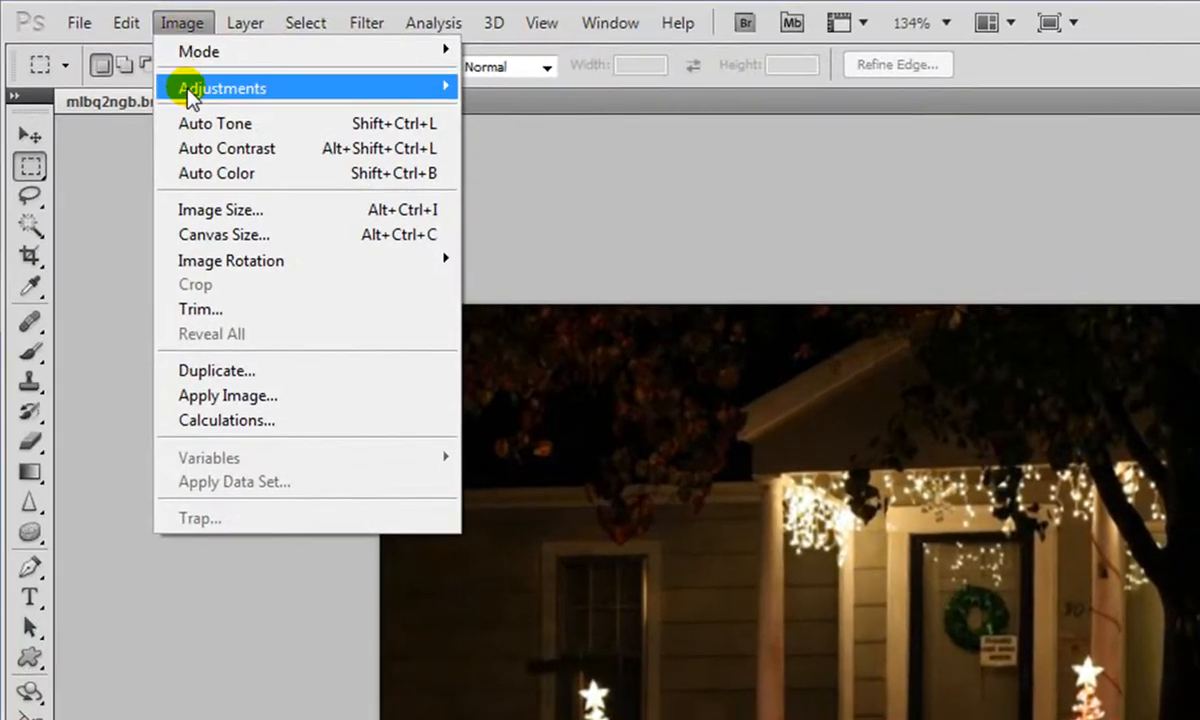
mouse_move(186, 90)
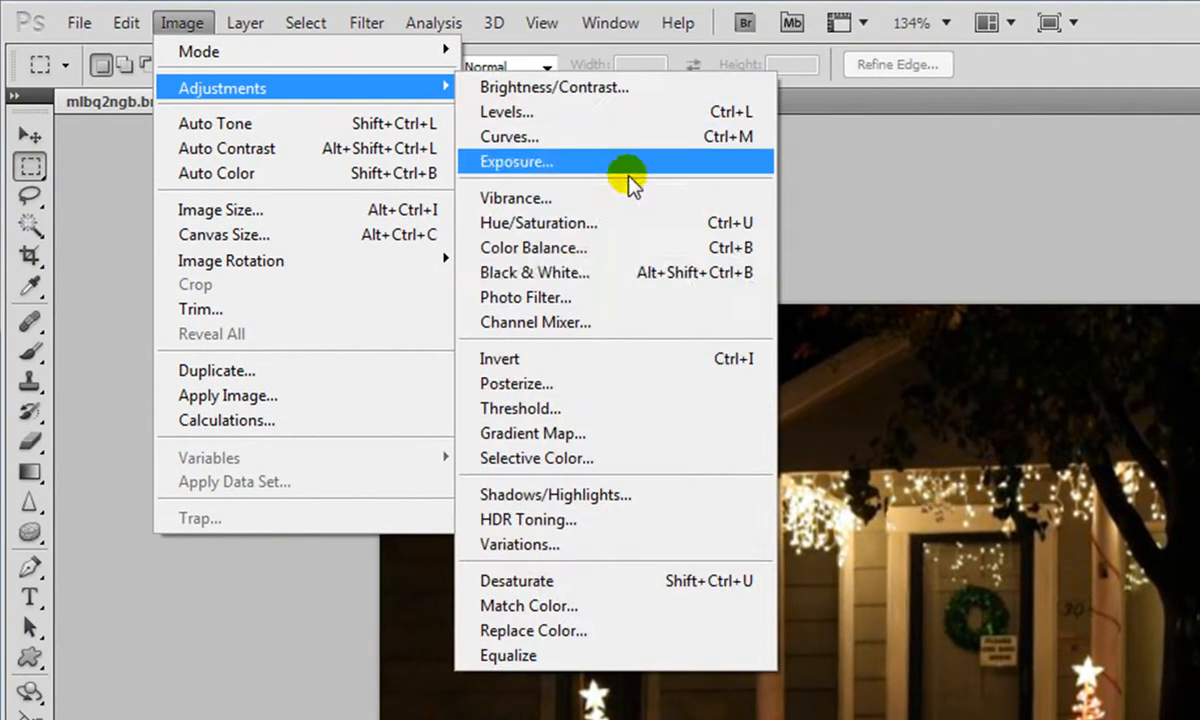
left_click(596, 495)
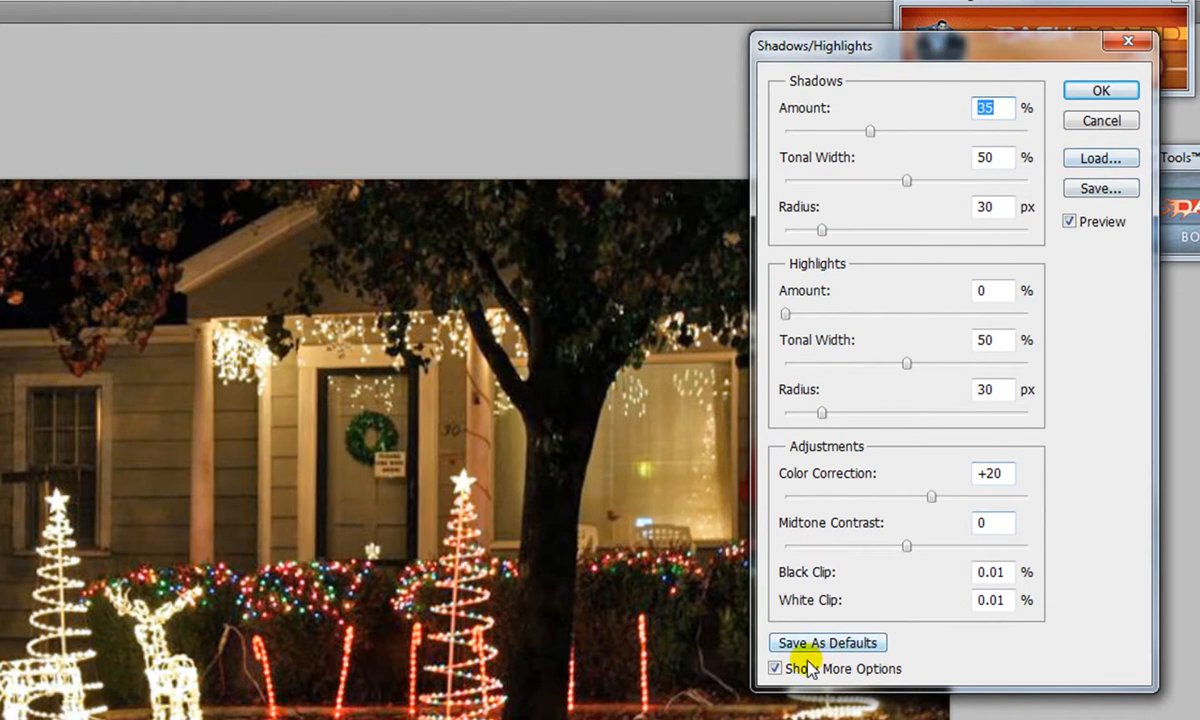
left_click(775, 668)
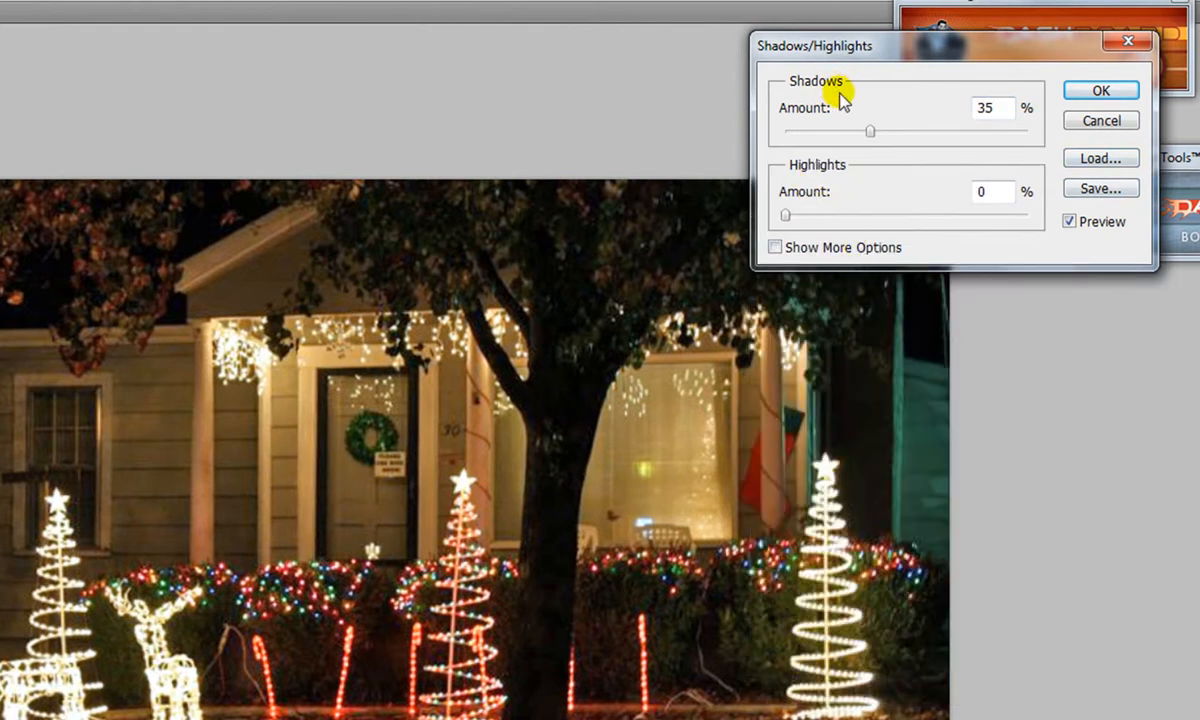
left_click_drag(870, 131, 770, 140)
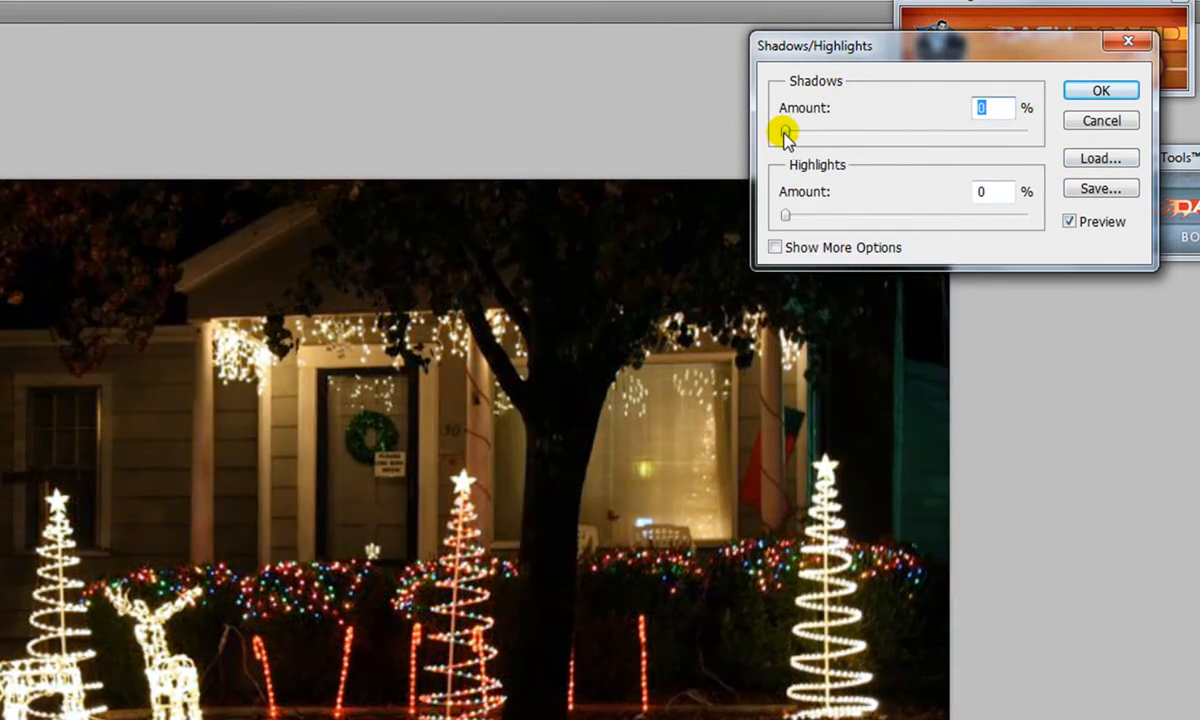
mouse_move(785, 135)
left_mouse_down()
mouse_move(822, 133)
mouse_move(774, 134)
mouse_move(797, 137)
left_mouse_up()
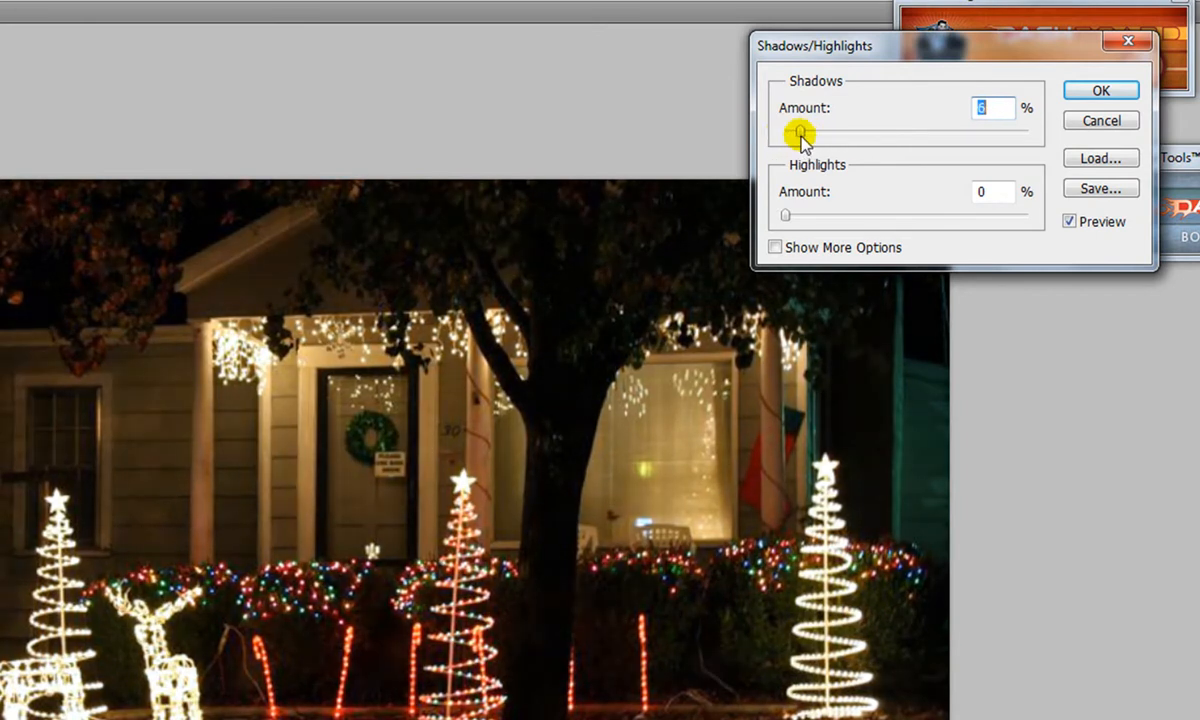
left_click(1089, 94)
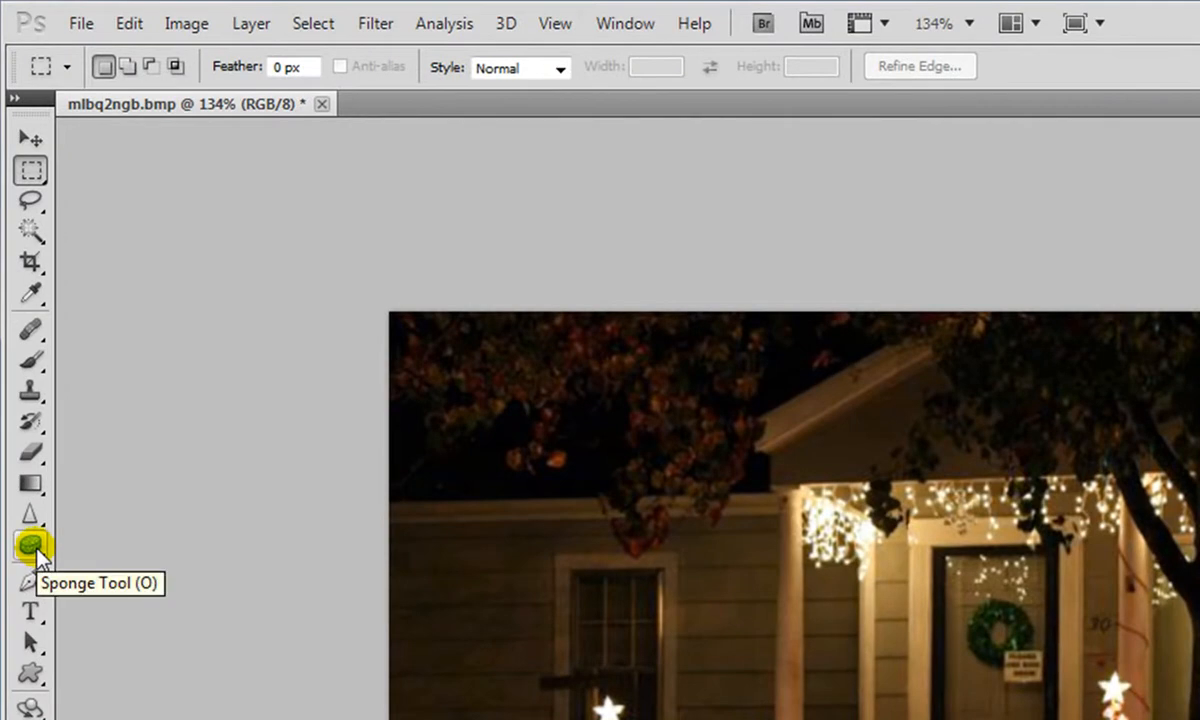
Step: Set up the Sponge tool in Saturate mode and adjust its flow for boosting the photo's colors
left_click(33, 546)
left_click(372, 70)
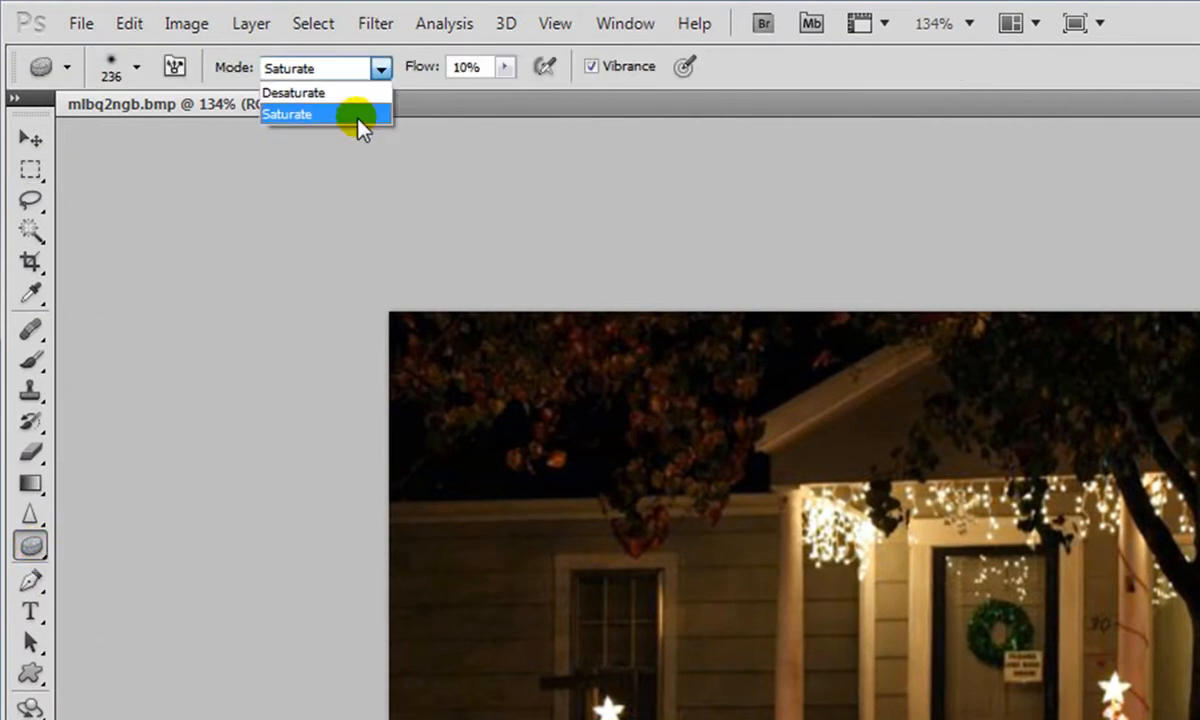
left_click(357, 117)
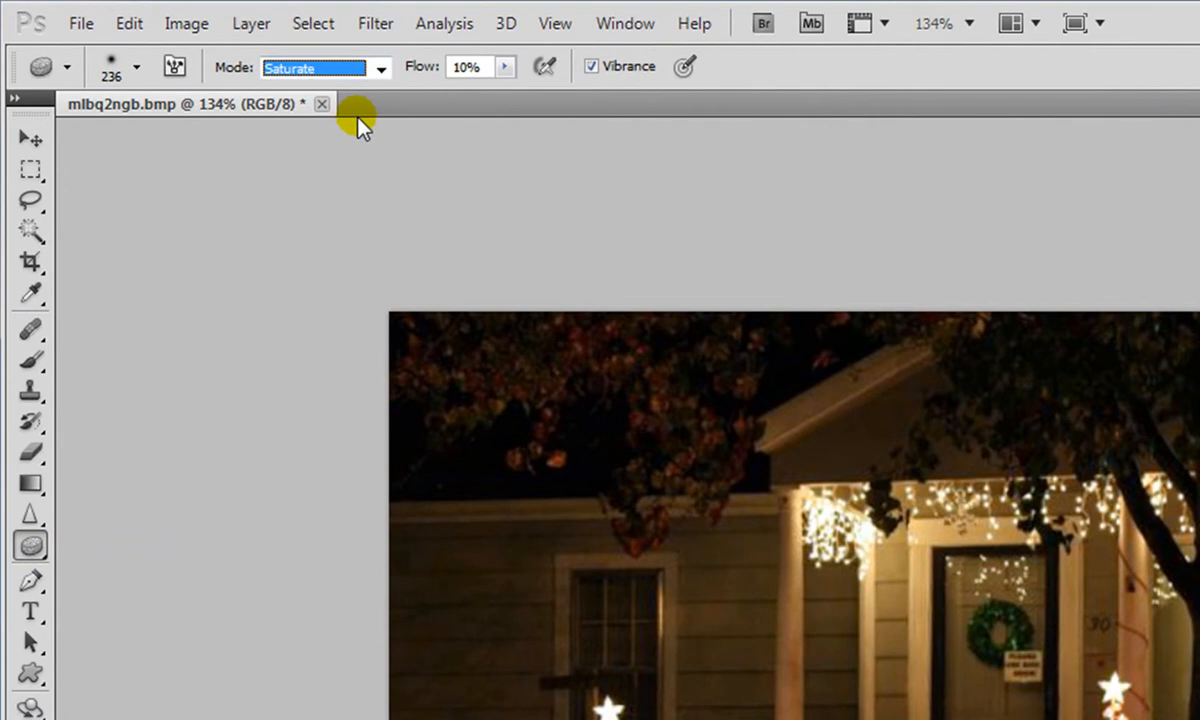
left_click_drag(508, 68, 500, 93)
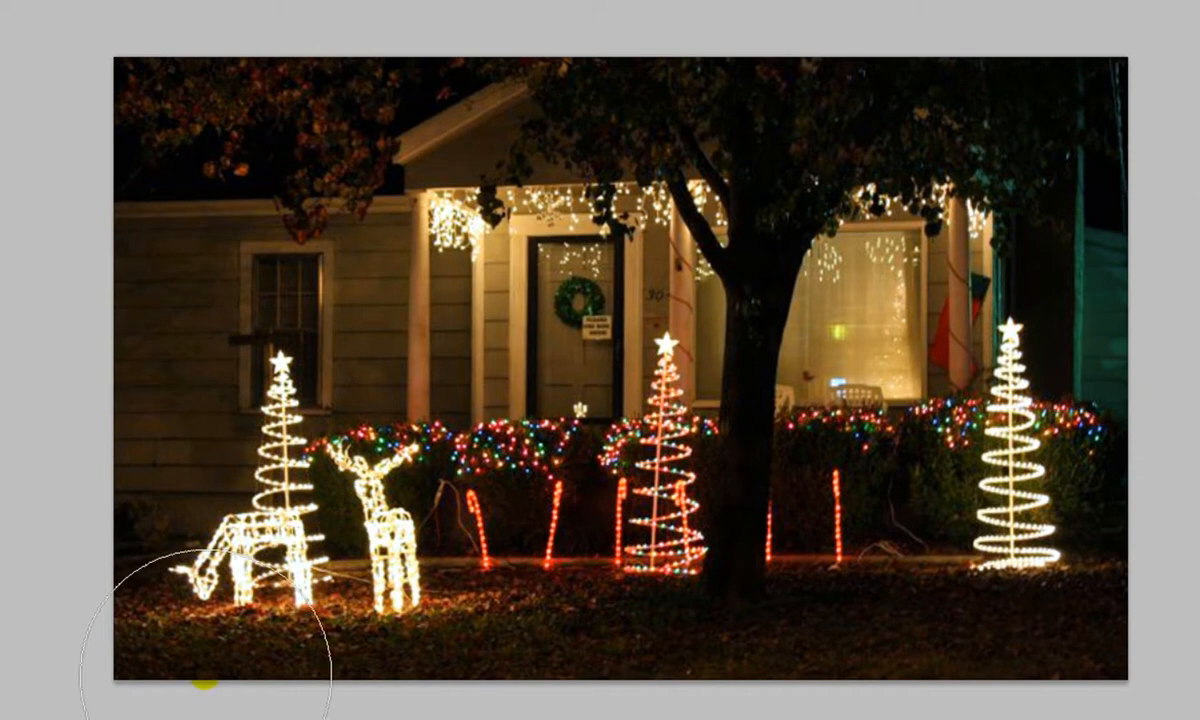
key("ctrl+minus")
key("bracketleft")
scroll(82, 328, "down", 3)
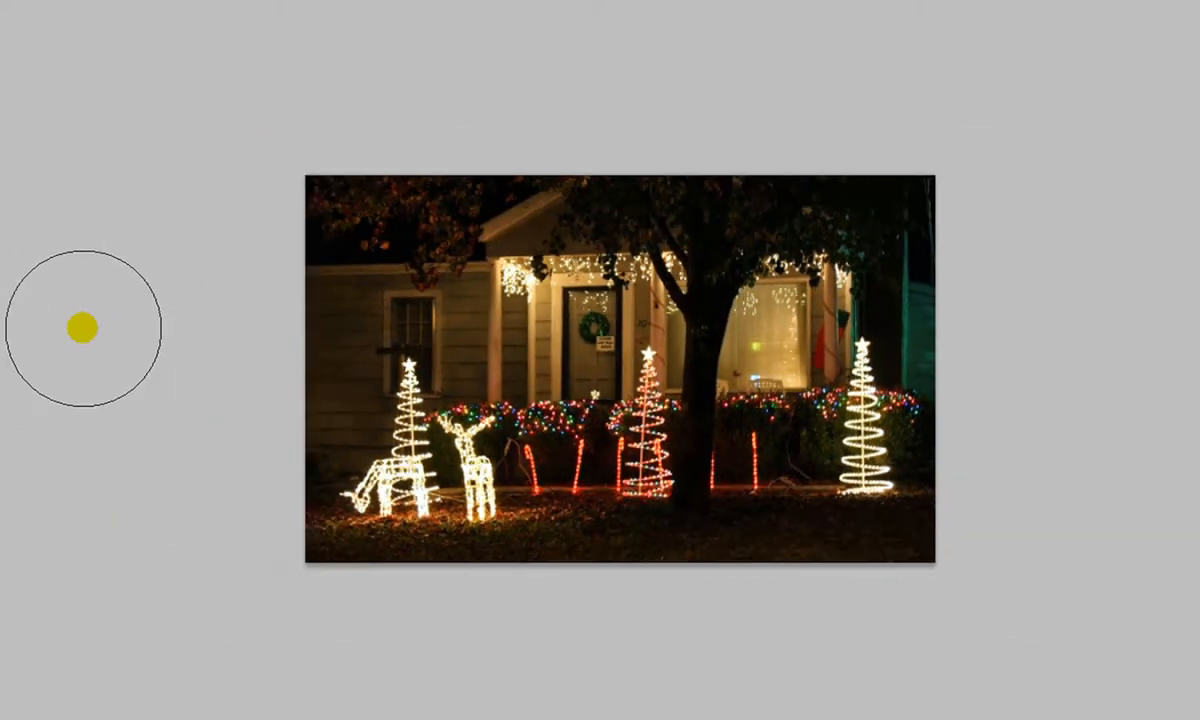
scroll(82, 328, "up", 1)
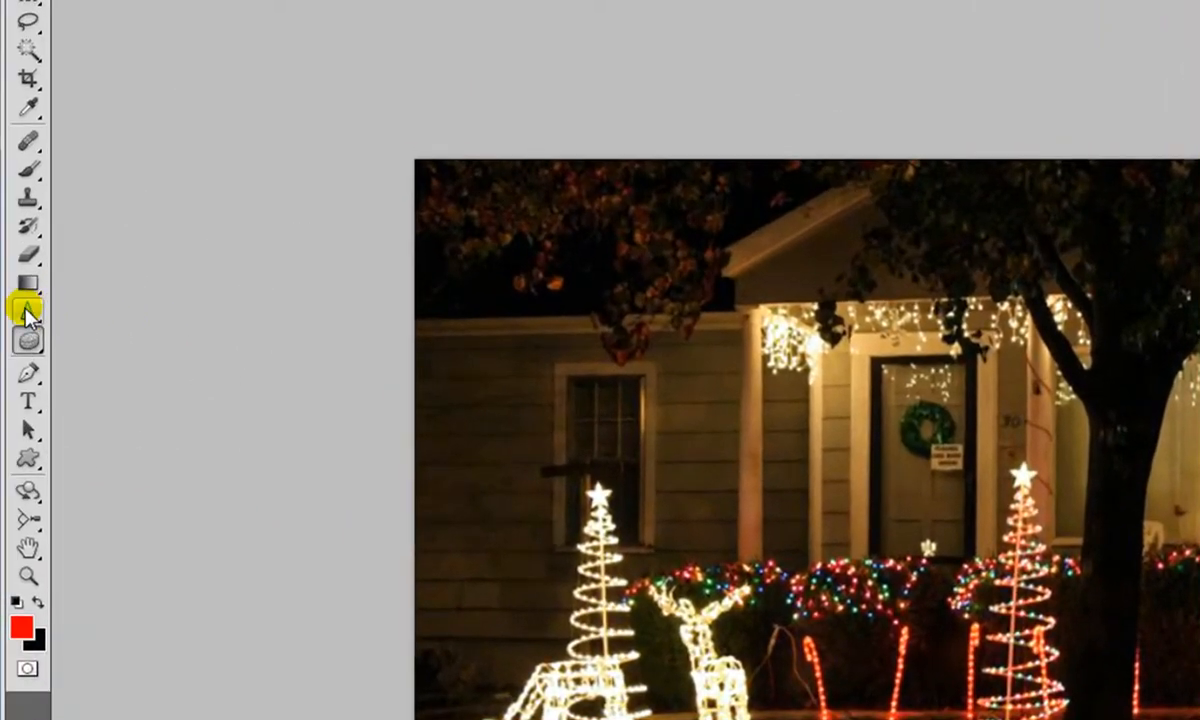
Step: Switch to the Sharpen tool at 7% strength for sharpening the decorated house and lights
left_click(28, 313)
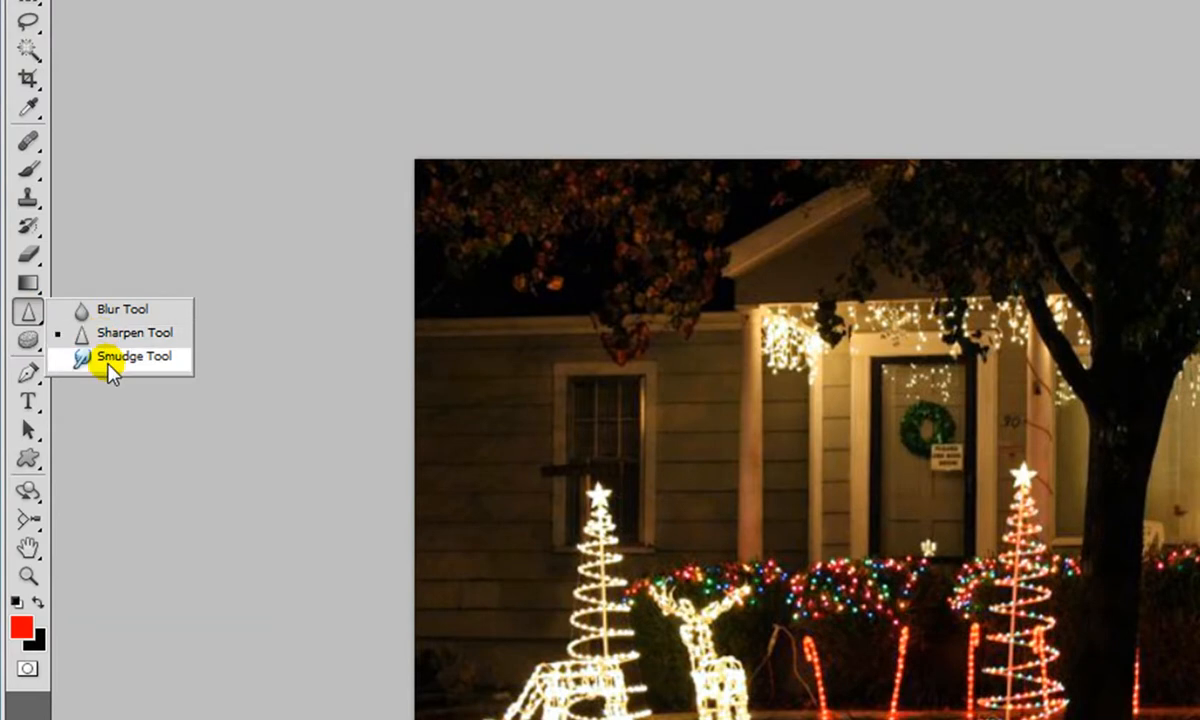
left_click(110, 334)
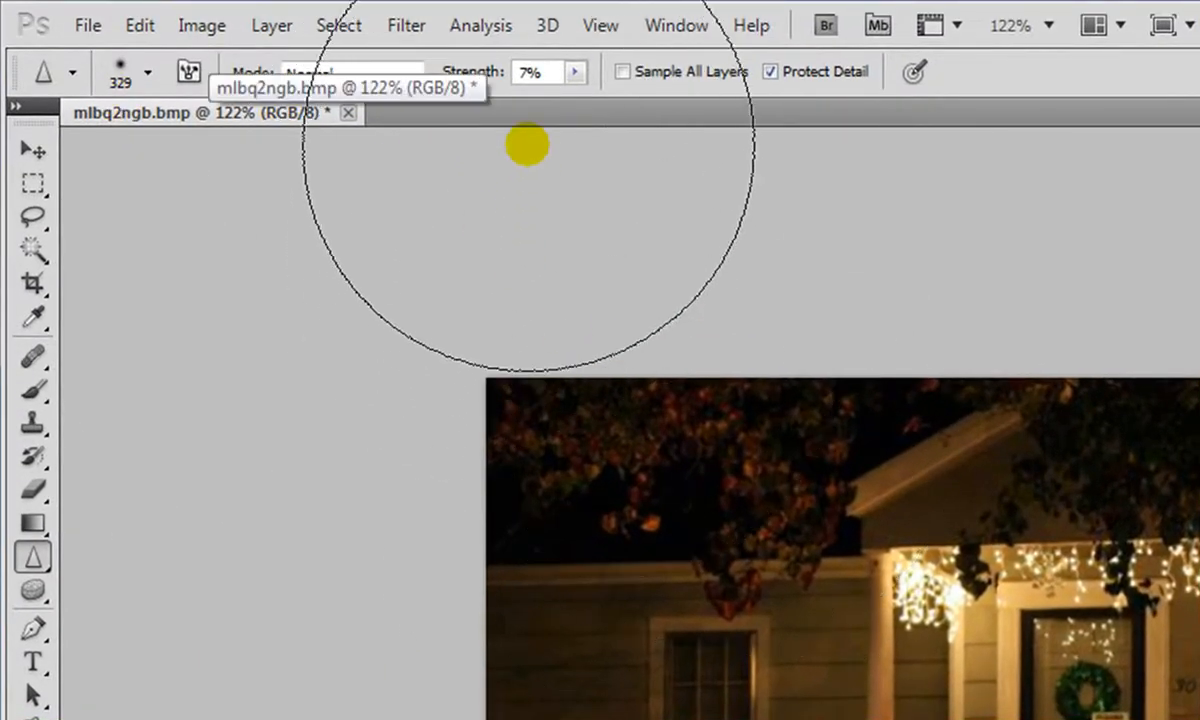
scroll(737, 719, "up", 2)
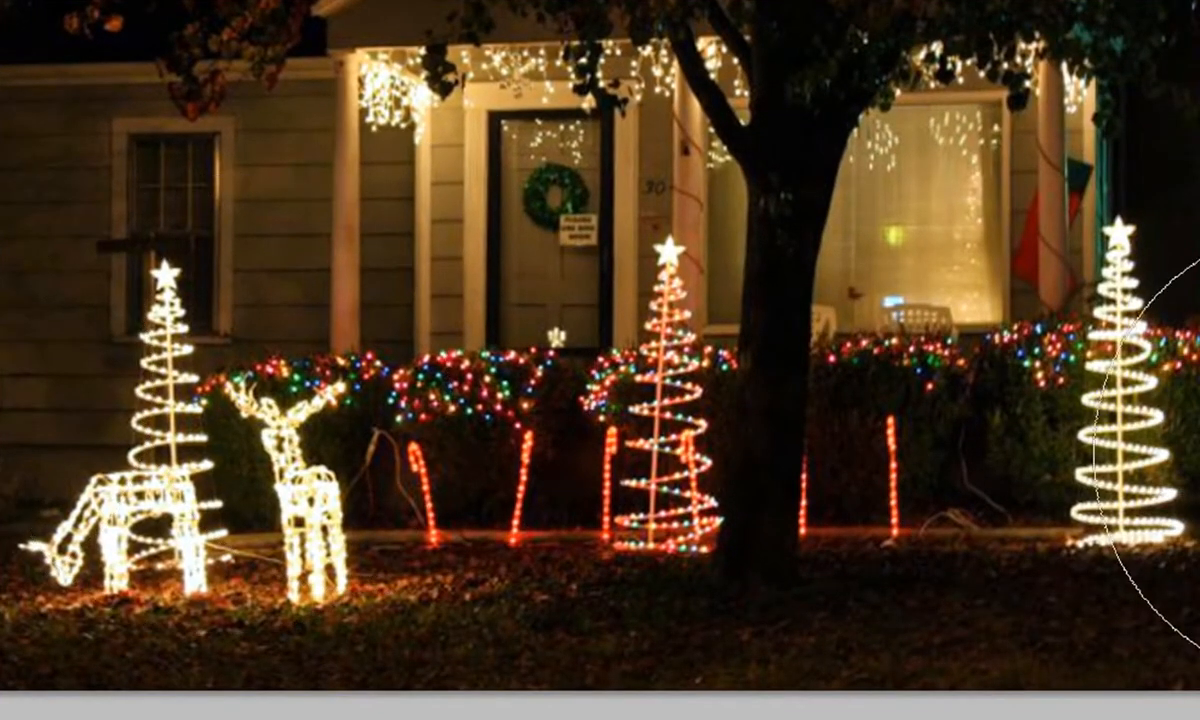
scroll(372, 442, "down", 3)
scroll(142, 488, "down", 1)
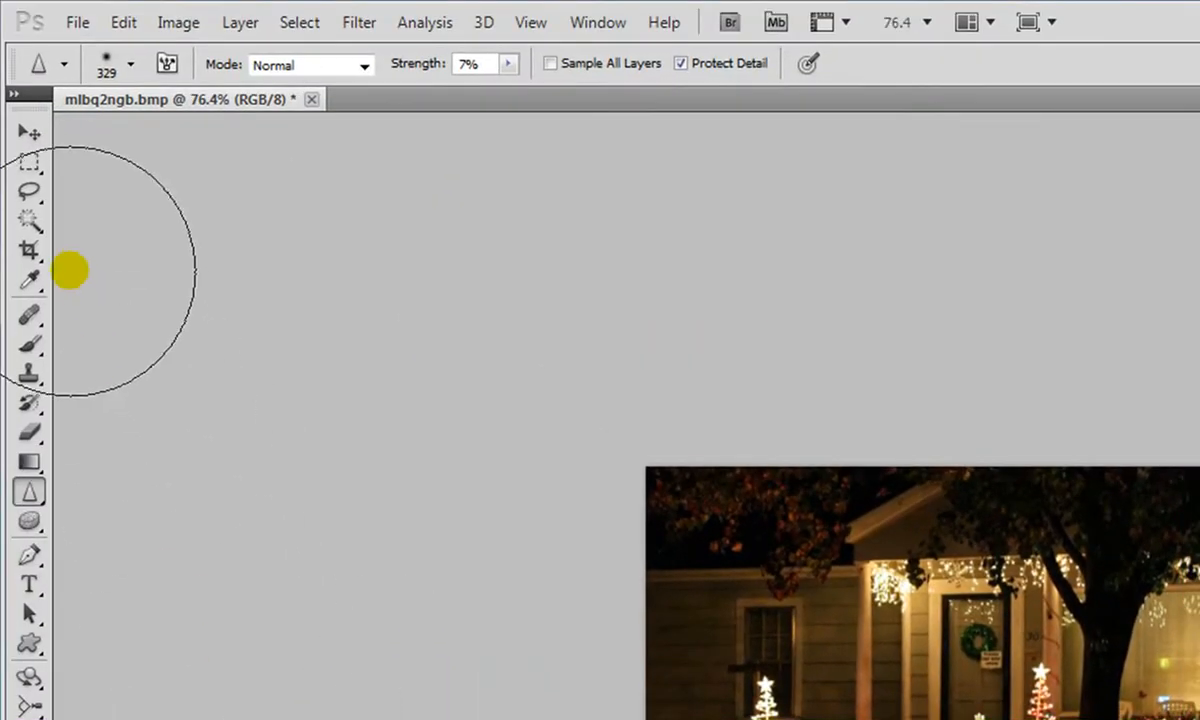
Step: Switch to the Rectangular Marquee tool and revert the photo to its last saved version to compare with the original
left_click(30, 164)
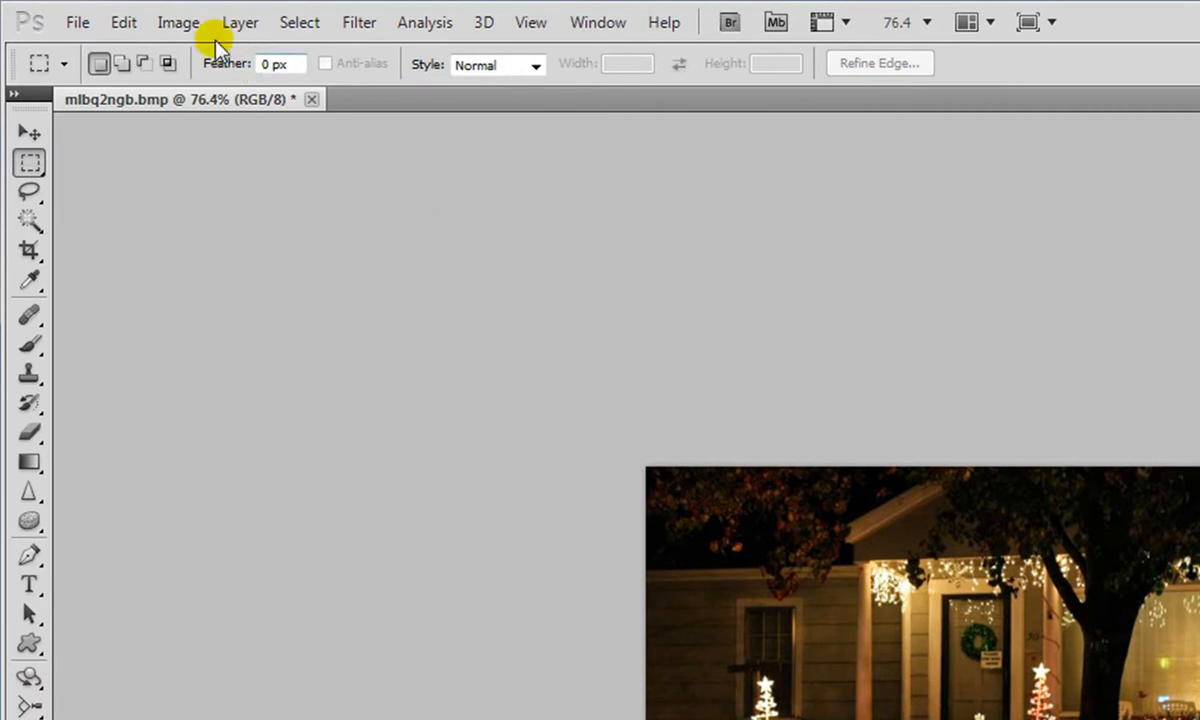
left_click(75, 22)
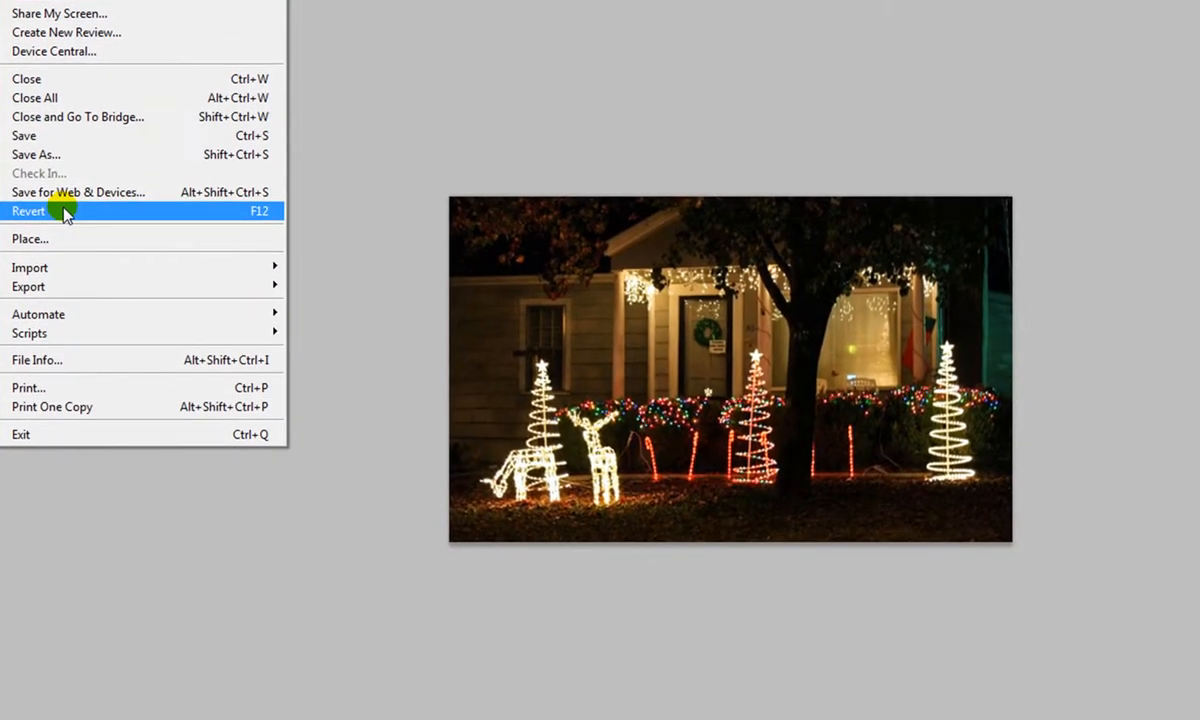
left_click(62, 211)
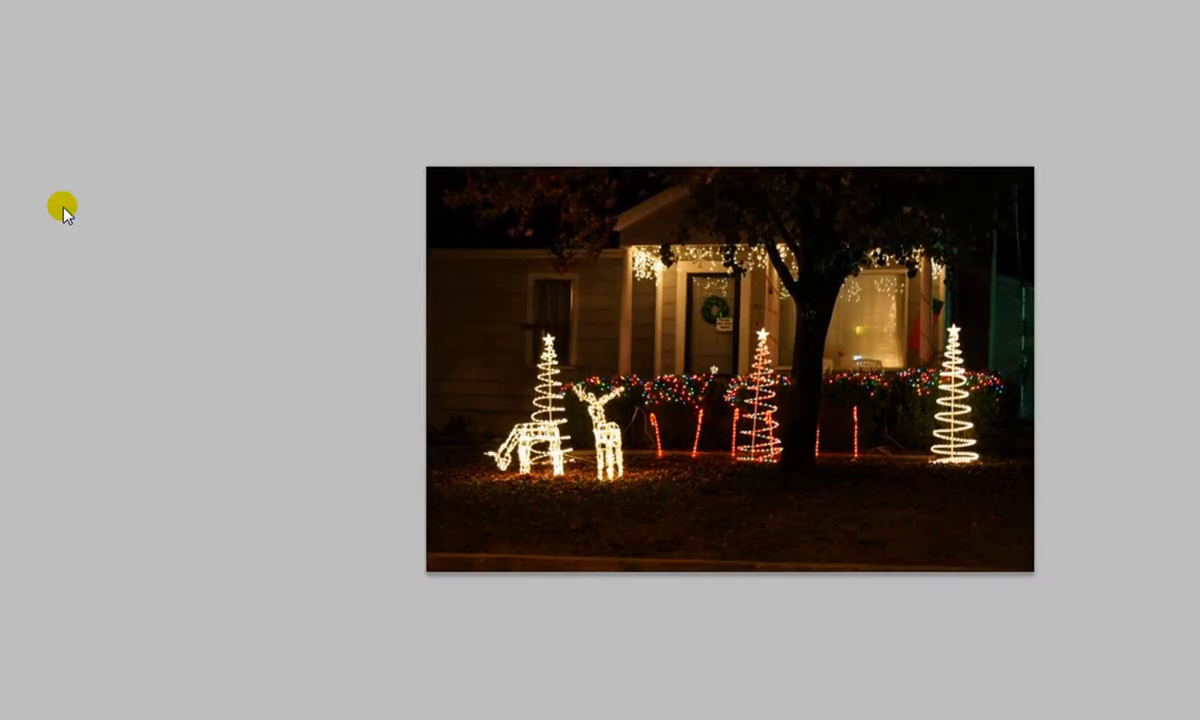